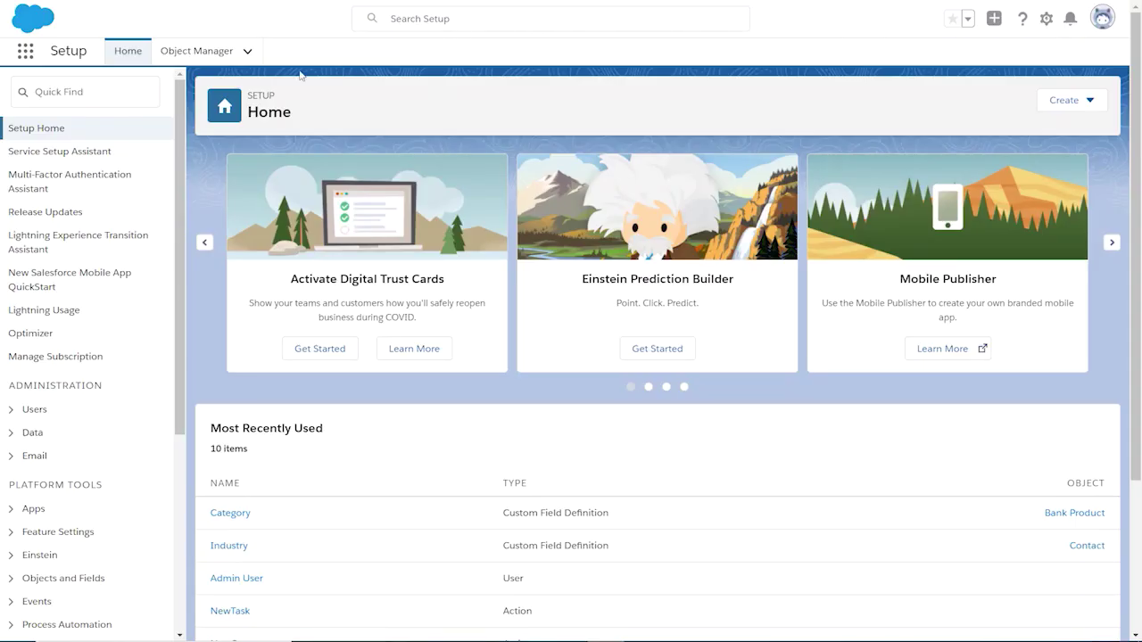
Find 'Einstein Recommendation' in Quick Find and open Einstein Recommendation Builder (Beta)
click(140, 89)
text(Einstein Recommendation)
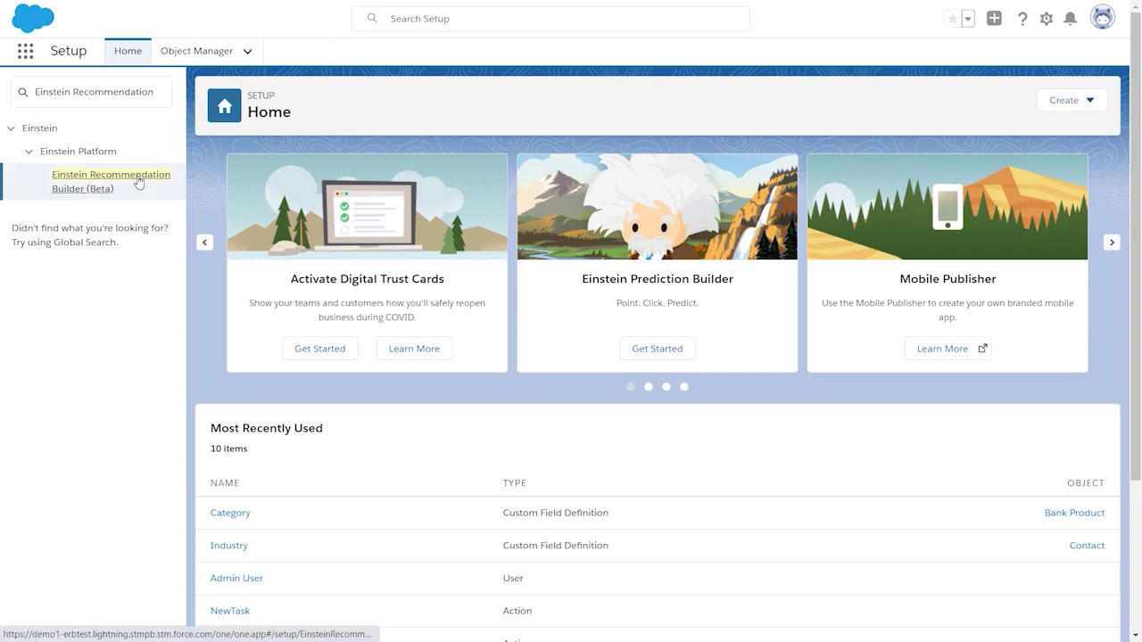
click(139, 181)
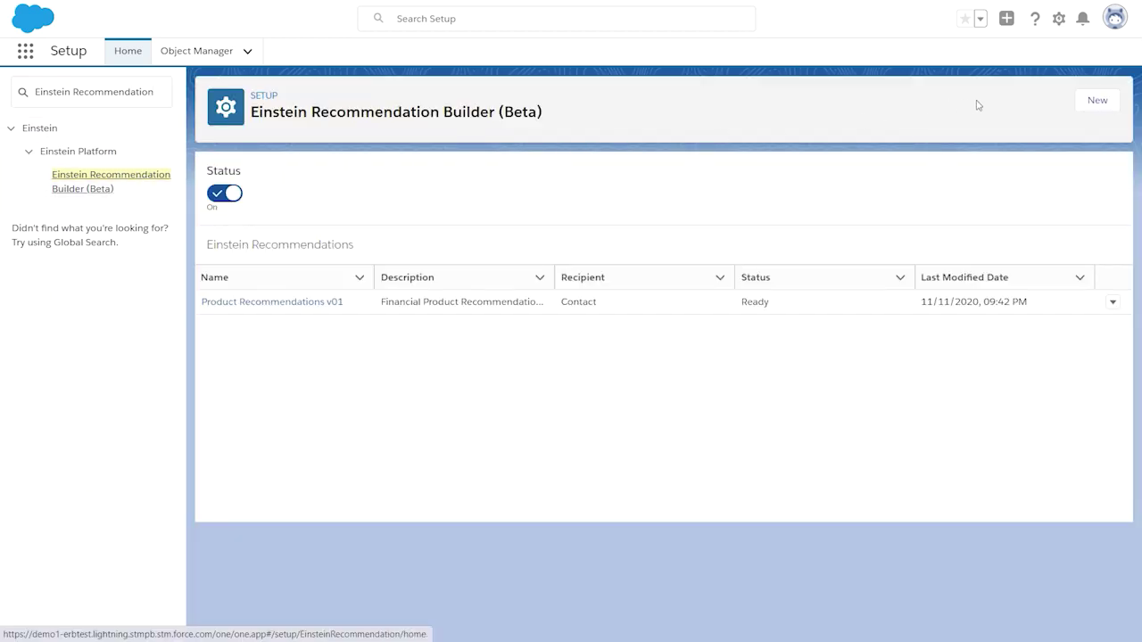
Start a new recommendation with Bank Product as recommended items and Contact as recipient
click(1086, 108)
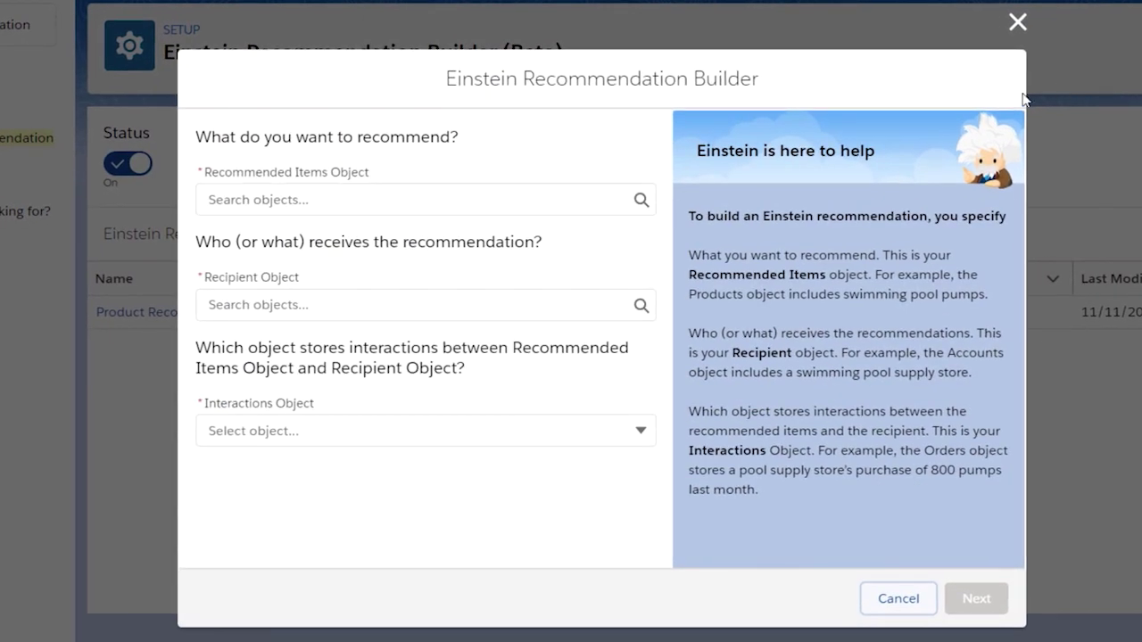
click(589, 201)
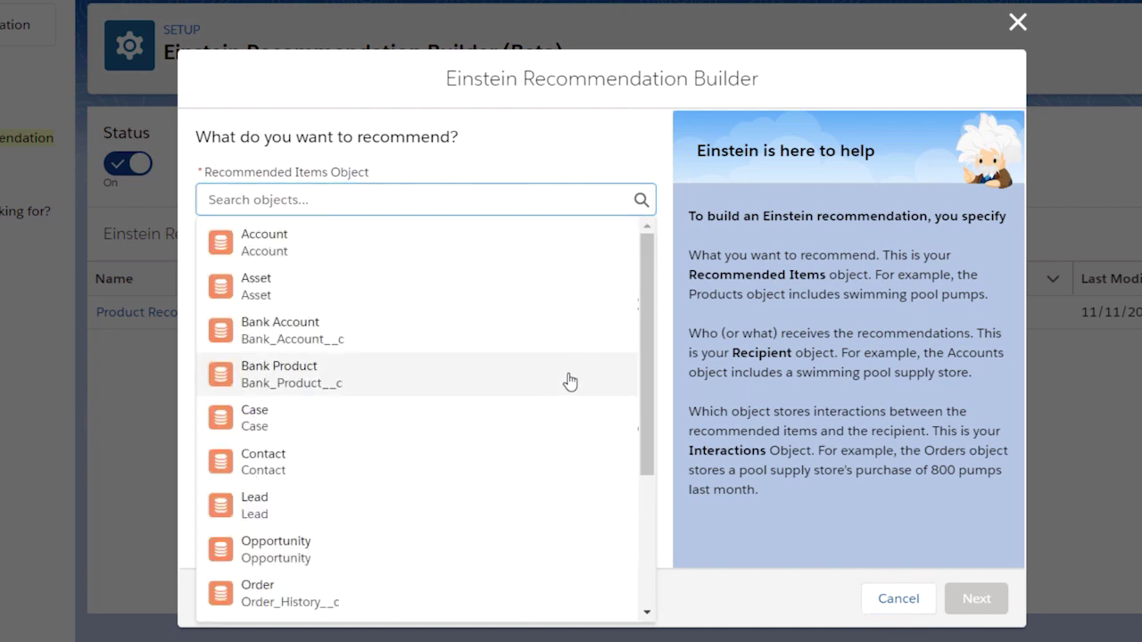
click(567, 373)
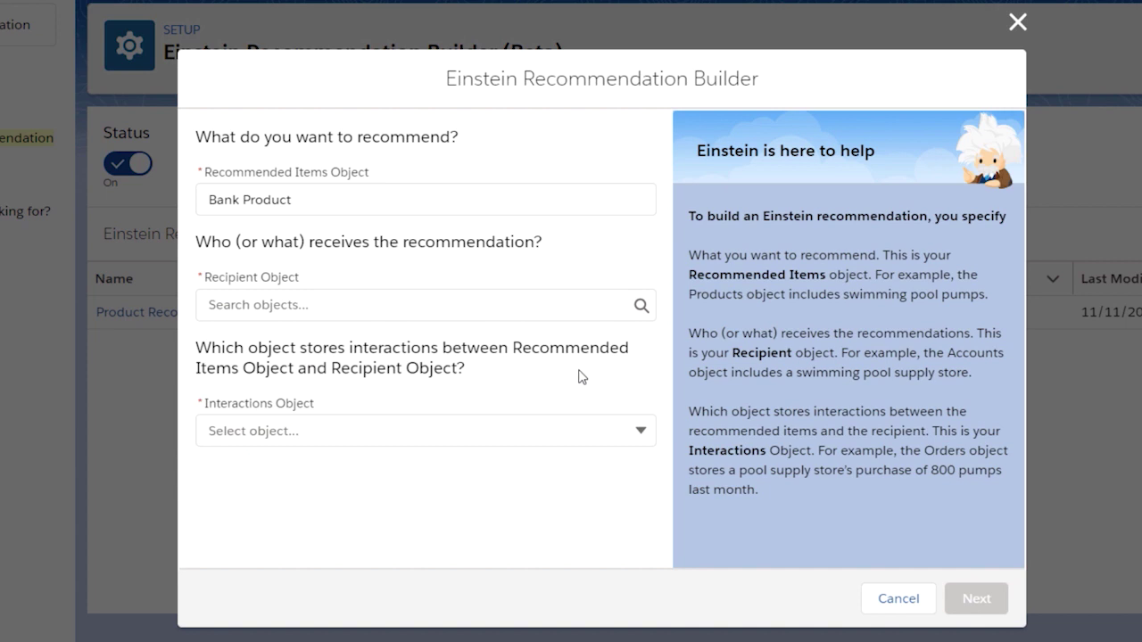
click(582, 305)
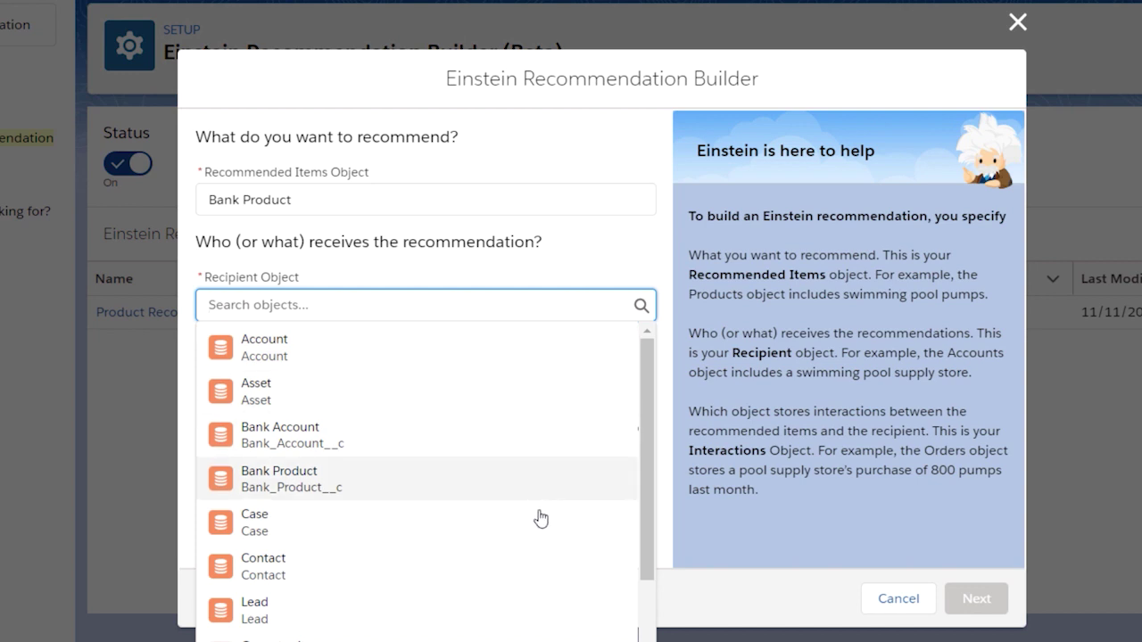
click(551, 566)
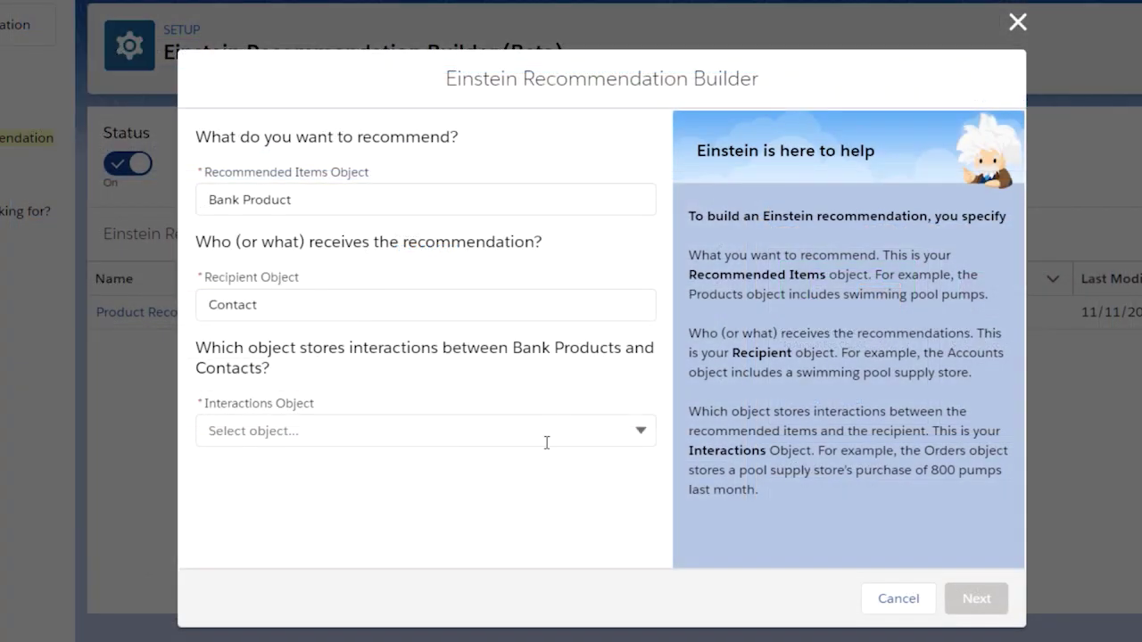
Choose Bank Account as the interactions object and continue to relationship fields
click(546, 428)
click(544, 486)
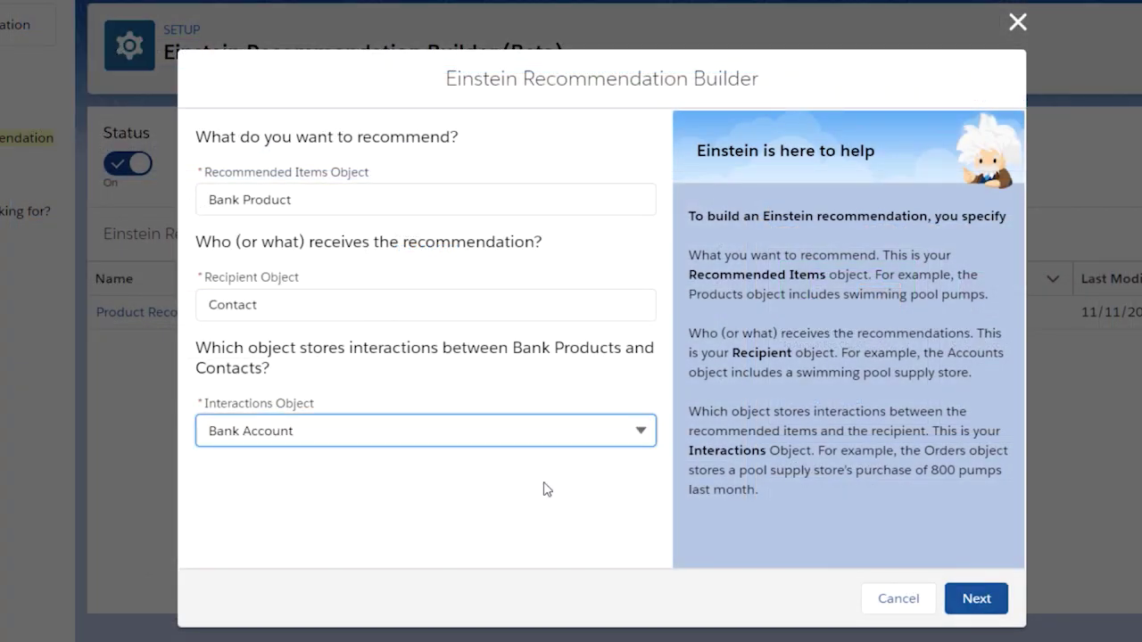
click(547, 489)
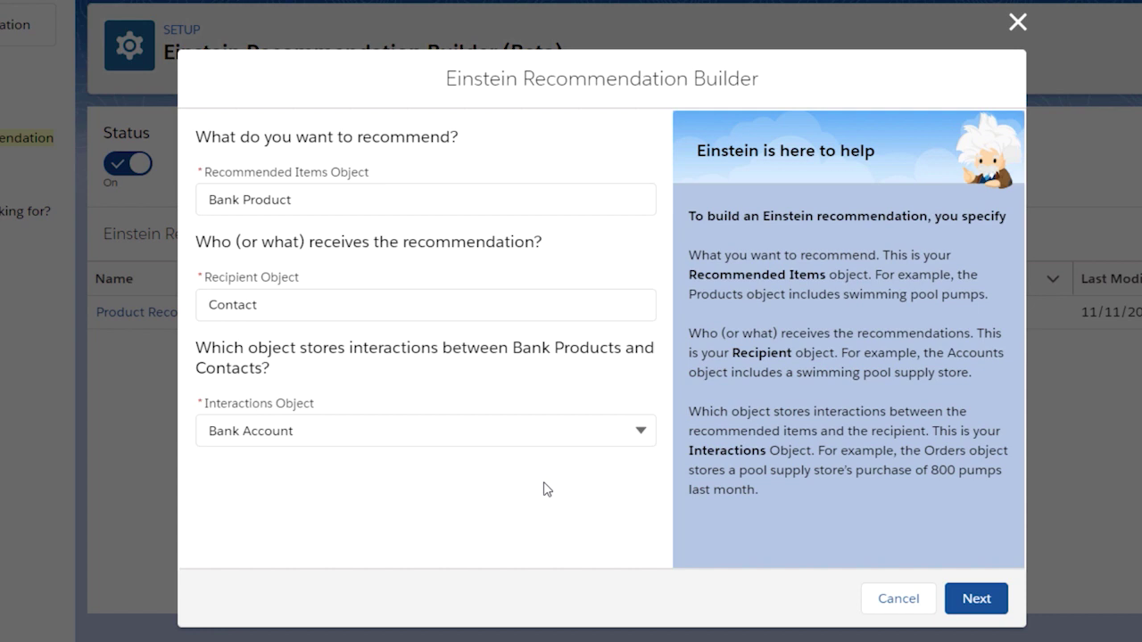
click(976, 599)
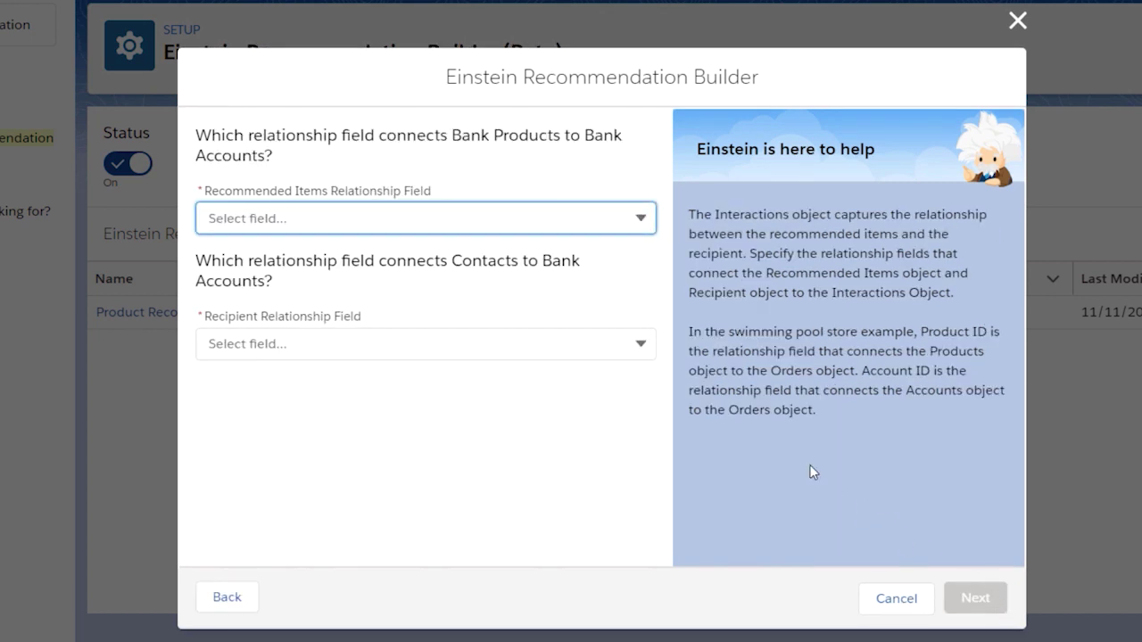
Set Bank Product and Contact as the items and recipient relationship fields, then continue
click(451, 219)
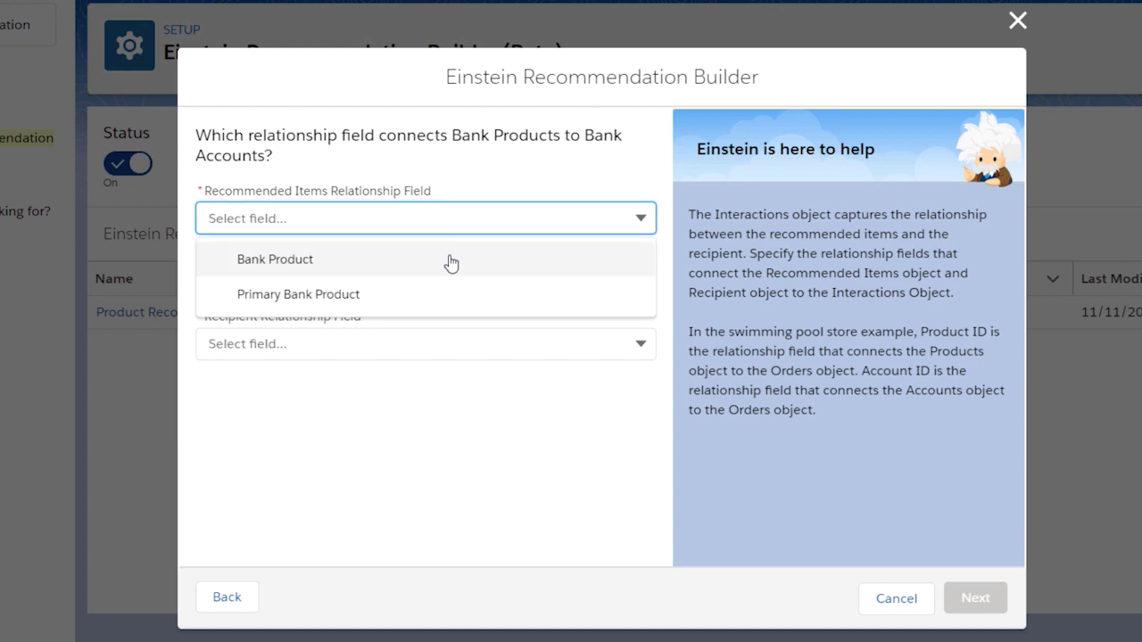
click(453, 260)
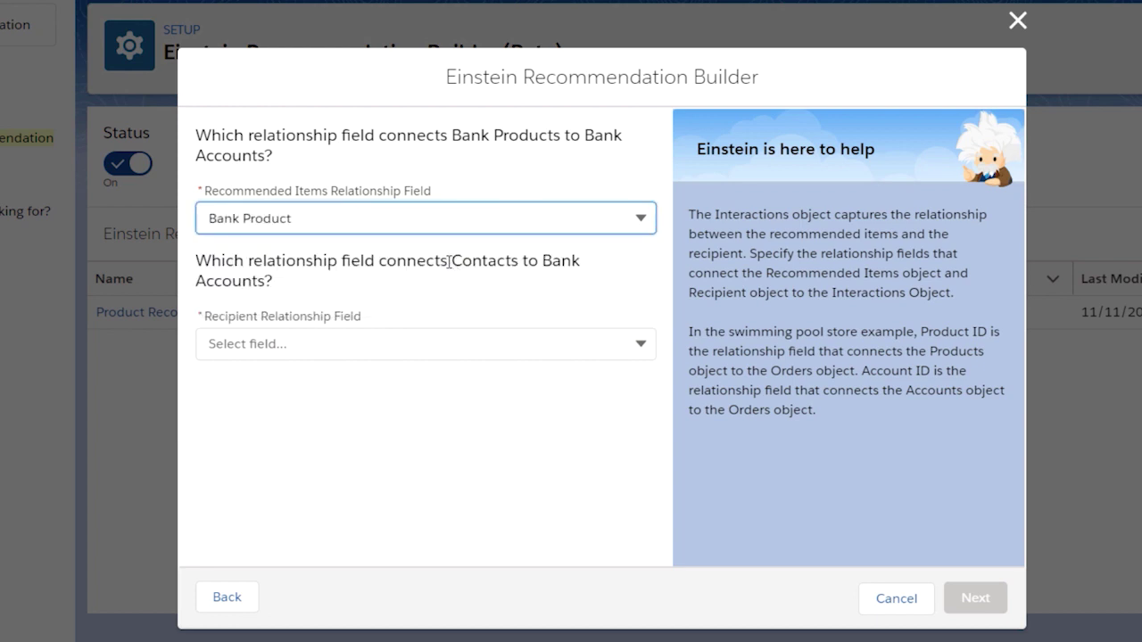
click(453, 346)
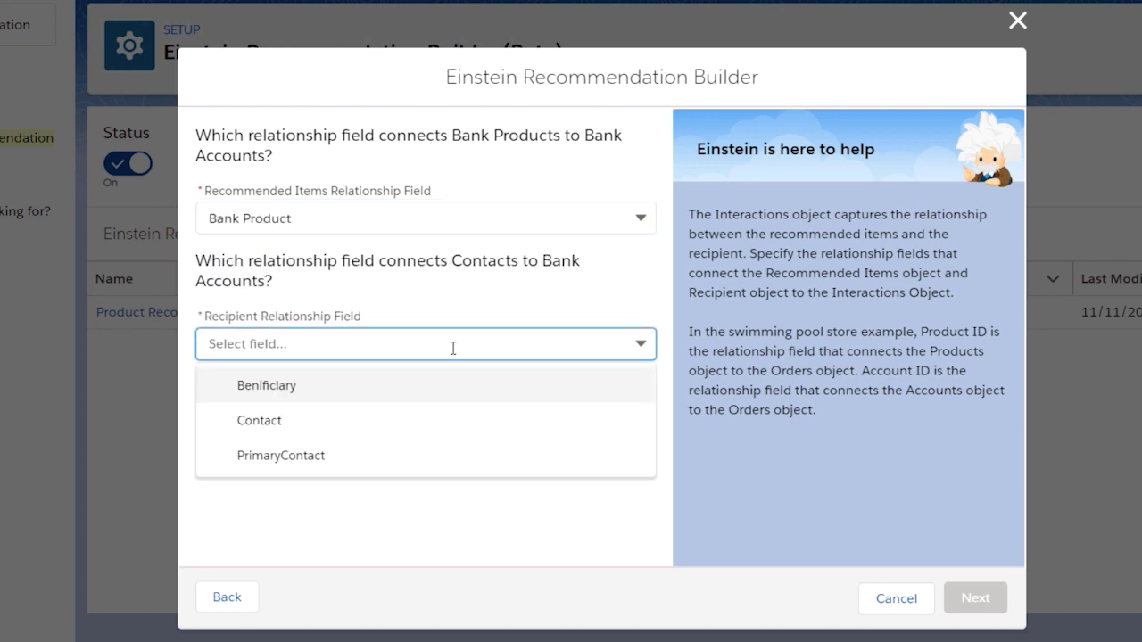
click(455, 419)
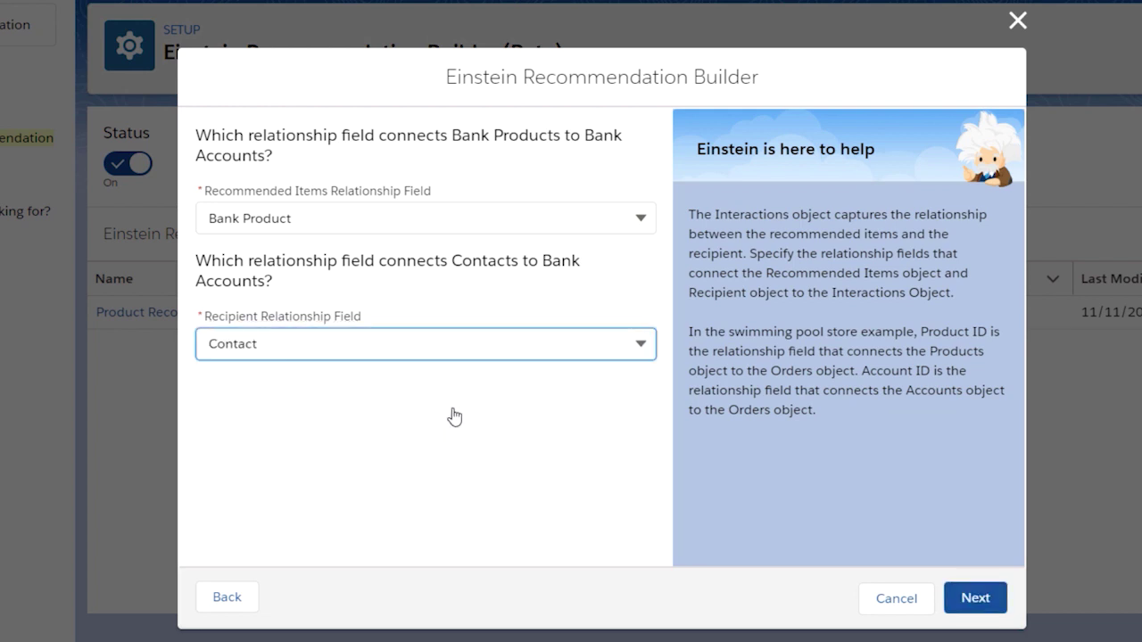
click(971, 598)
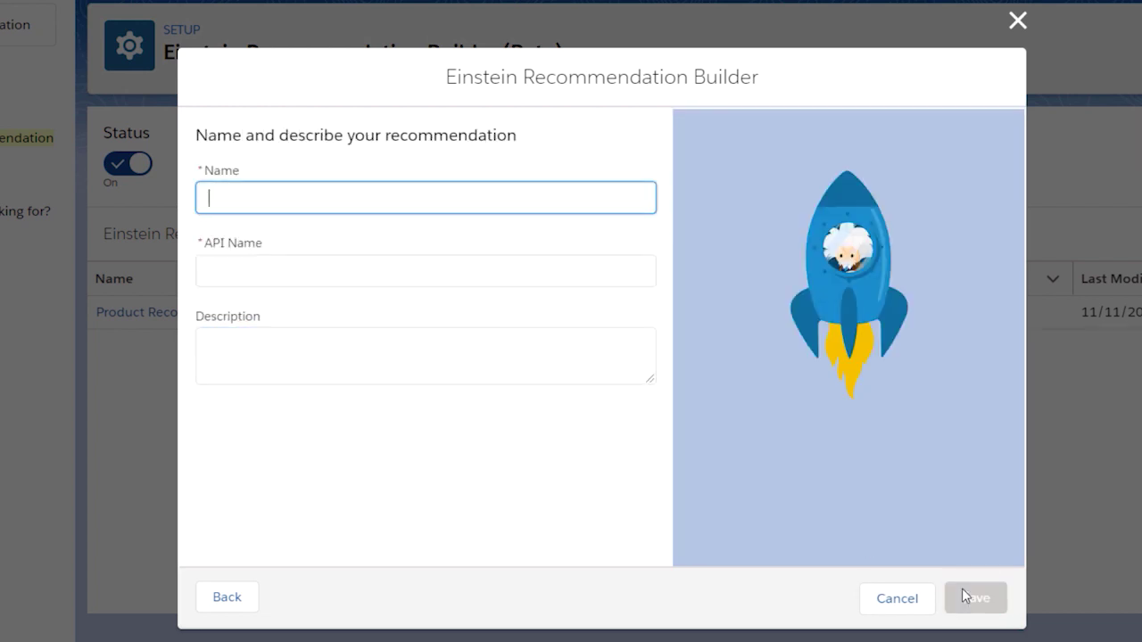
text(Bank Product Recommendations)
Name the recommendation 'Bank Product Recommendations', describe it as recommended bank products, and save
click(523, 273)
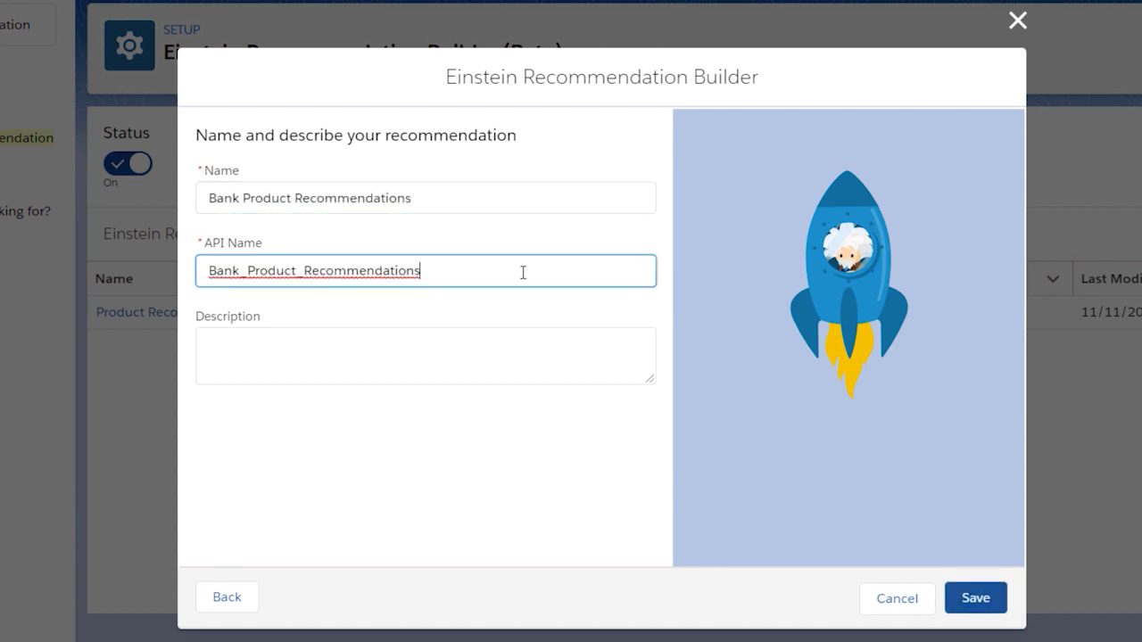
click(534, 340)
text(These are recommended bank products.)
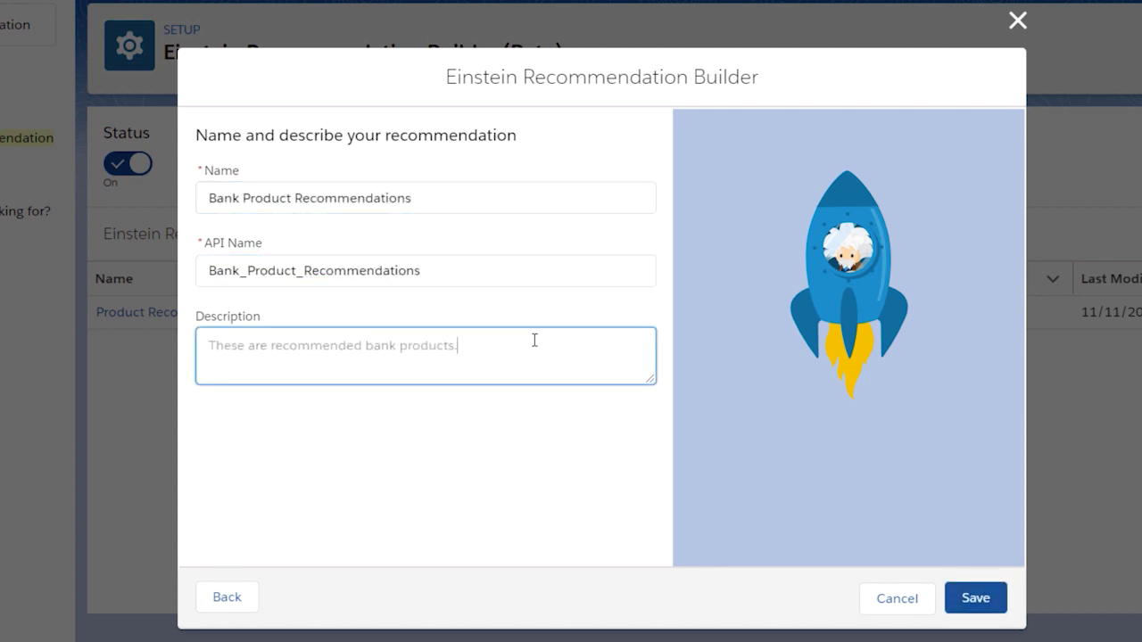
click(976, 598)
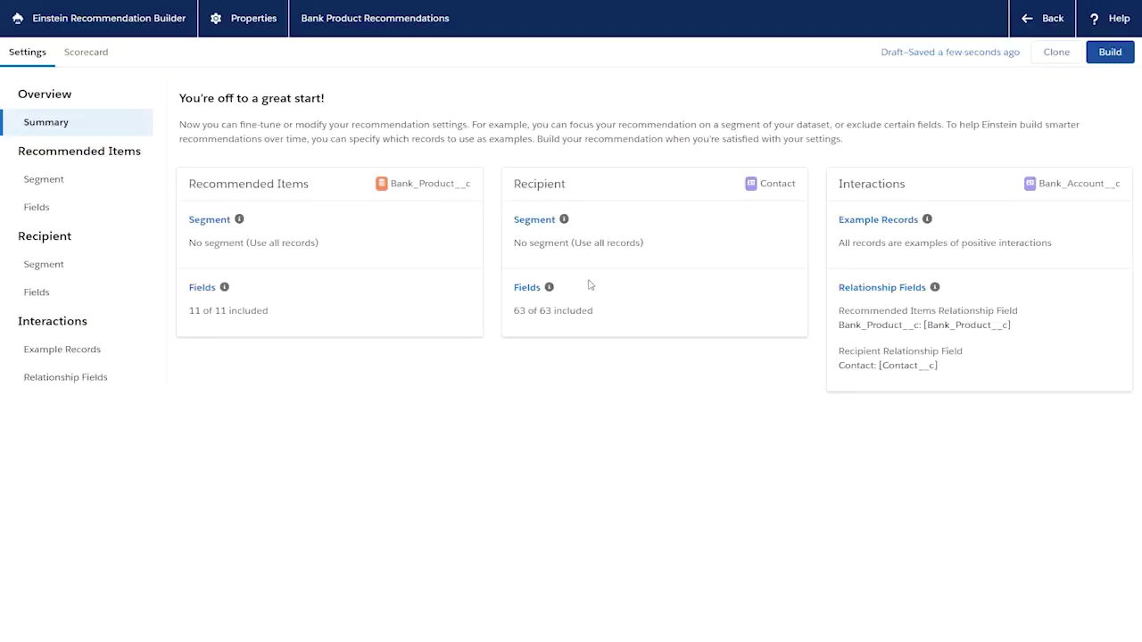
Add and save a recipient segment limiting Contacts to Industry equals Finance
click(535, 219)
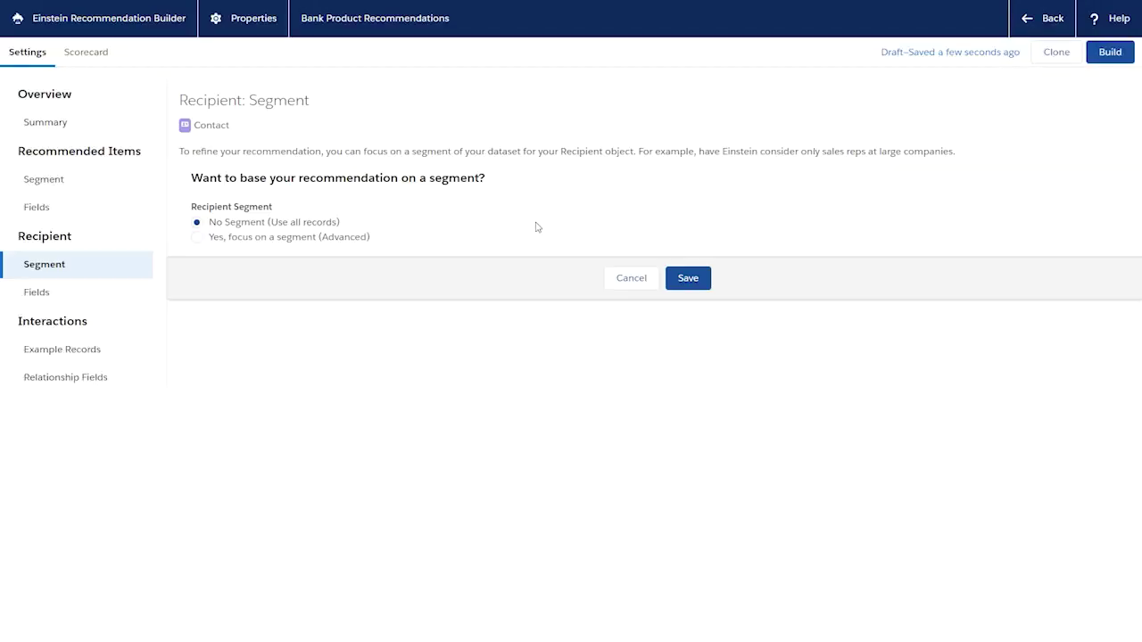
click(197, 237)
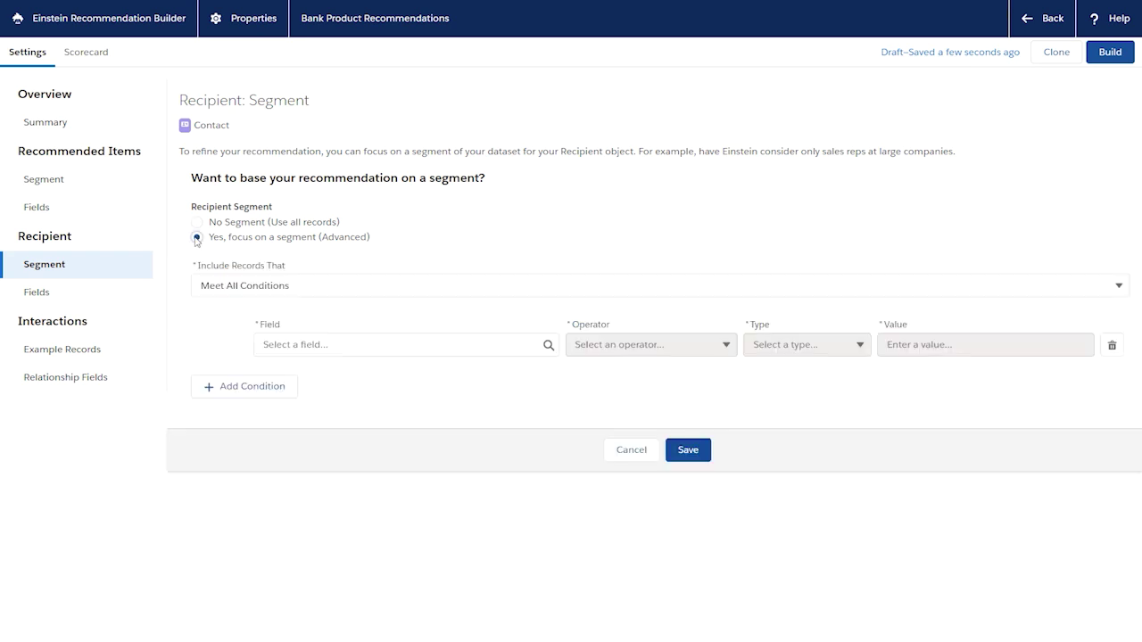
click(455, 345)
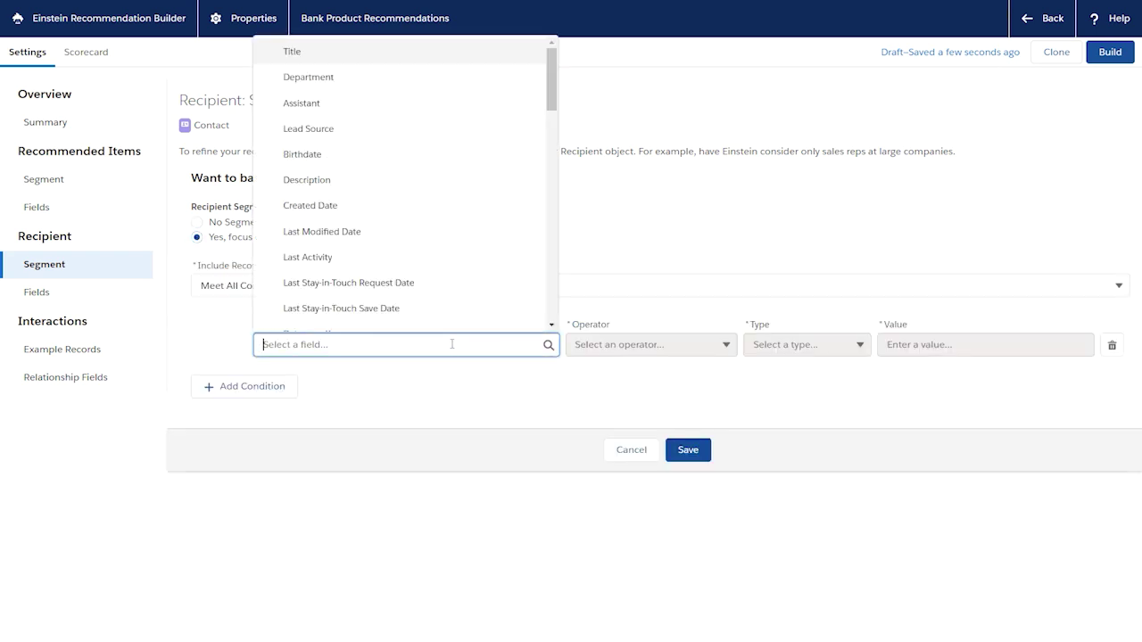
scroll(470, 286, down, 5)
scroll(471, 285, down, 5)
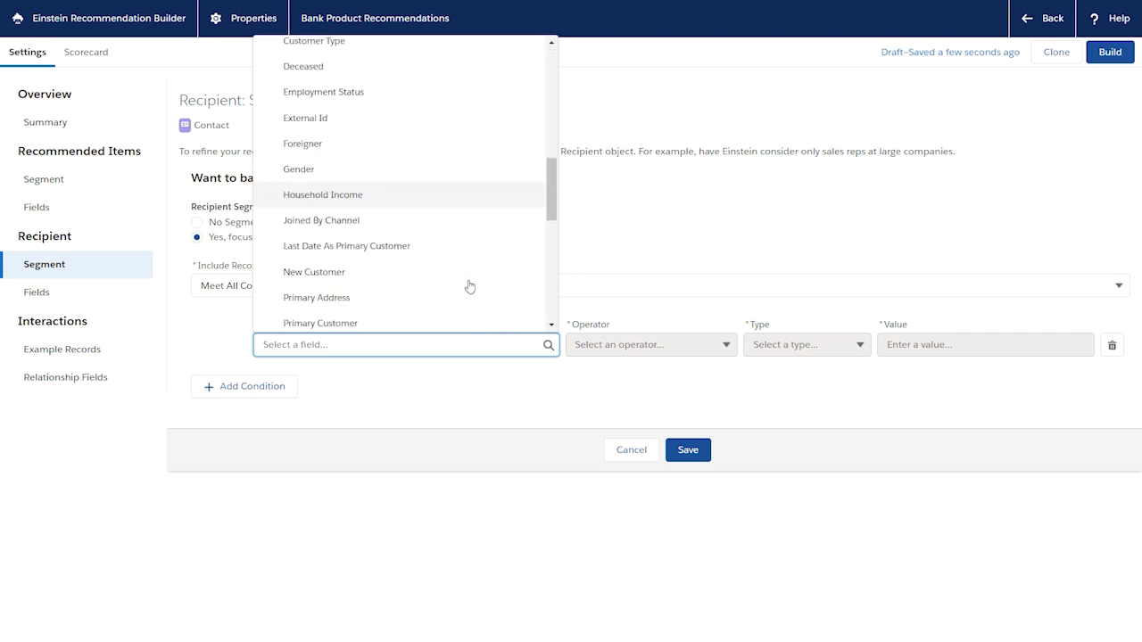
scroll(470, 285, down, 5)
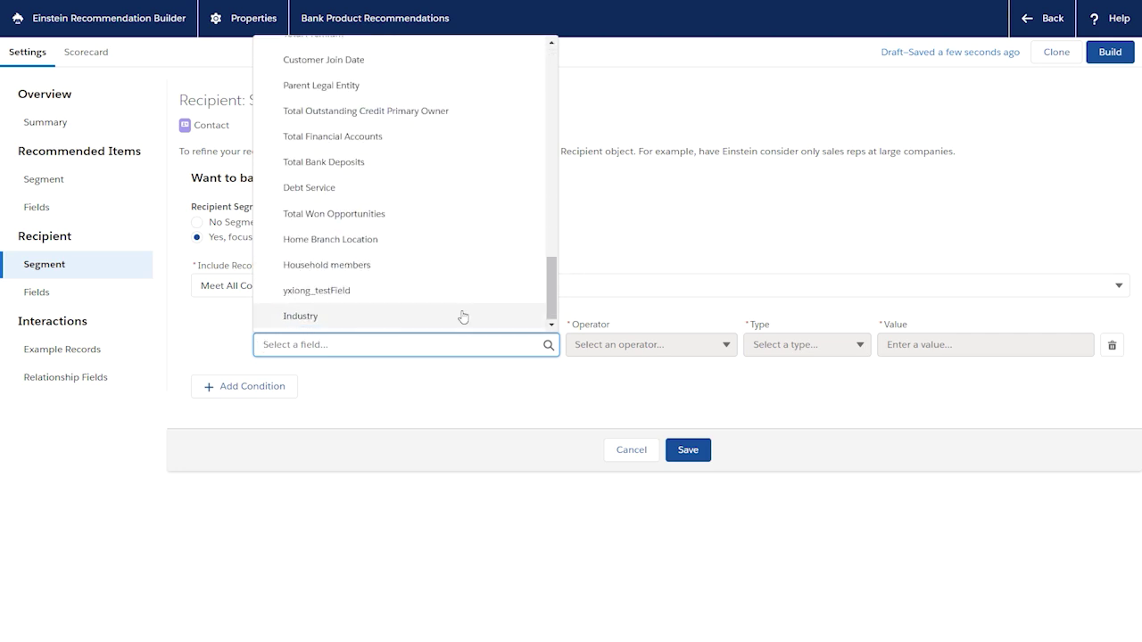
click(464, 315)
click(613, 346)
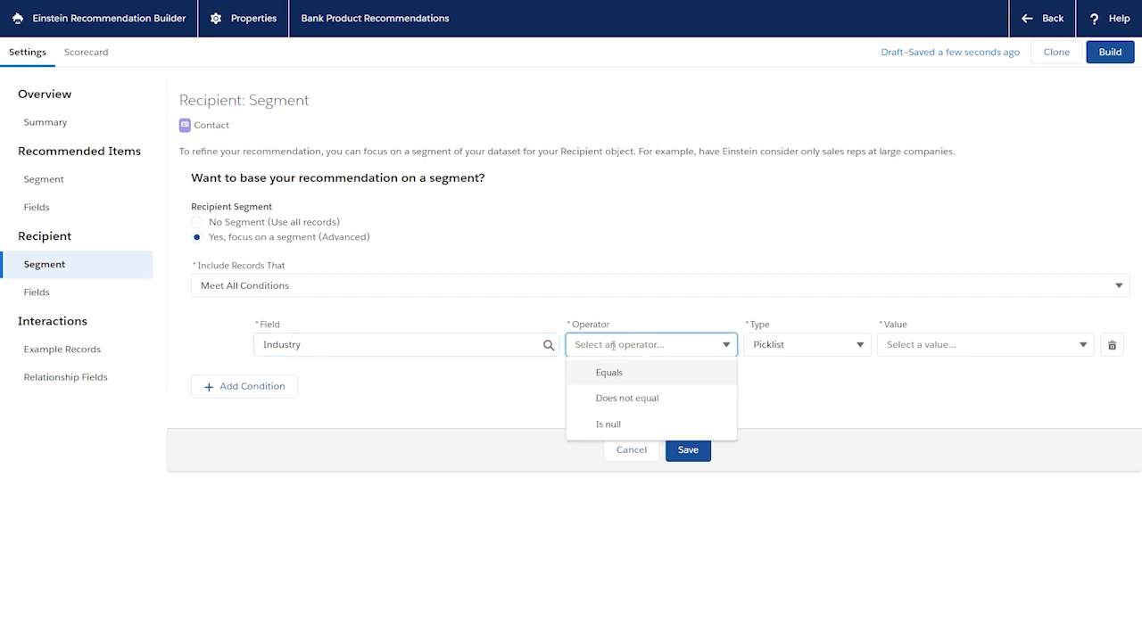
click(614, 373)
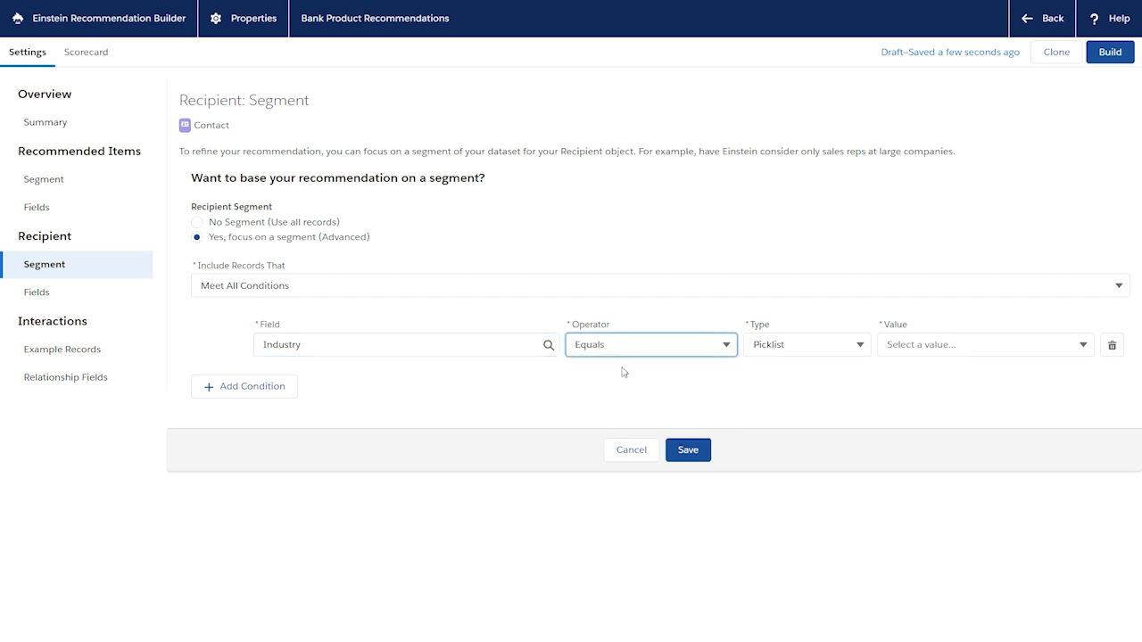
click(901, 344)
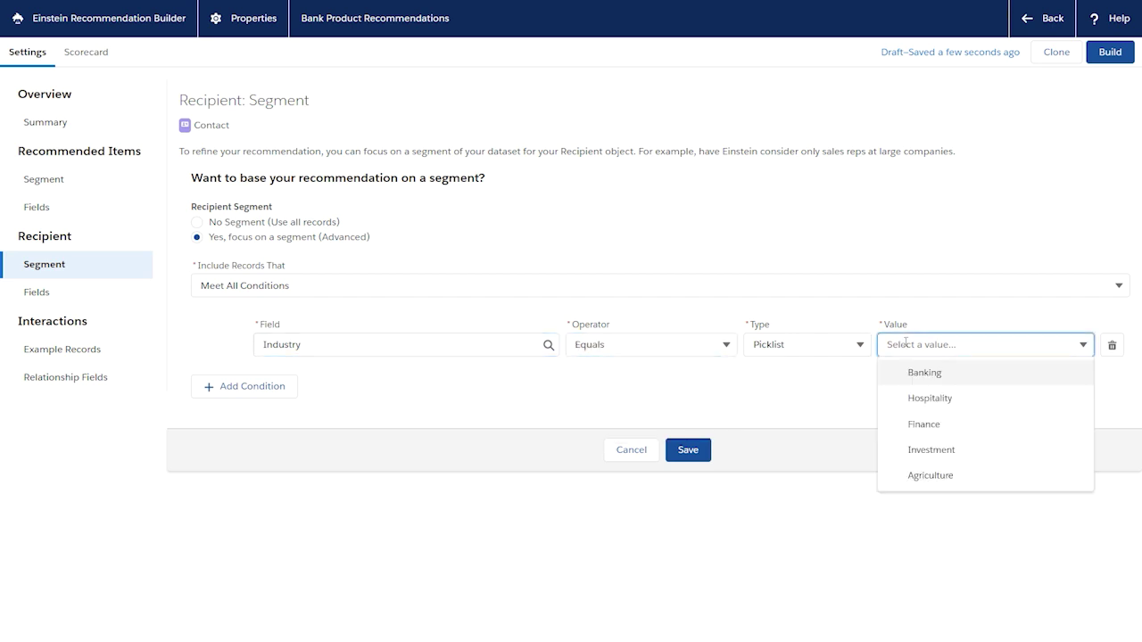
click(944, 424)
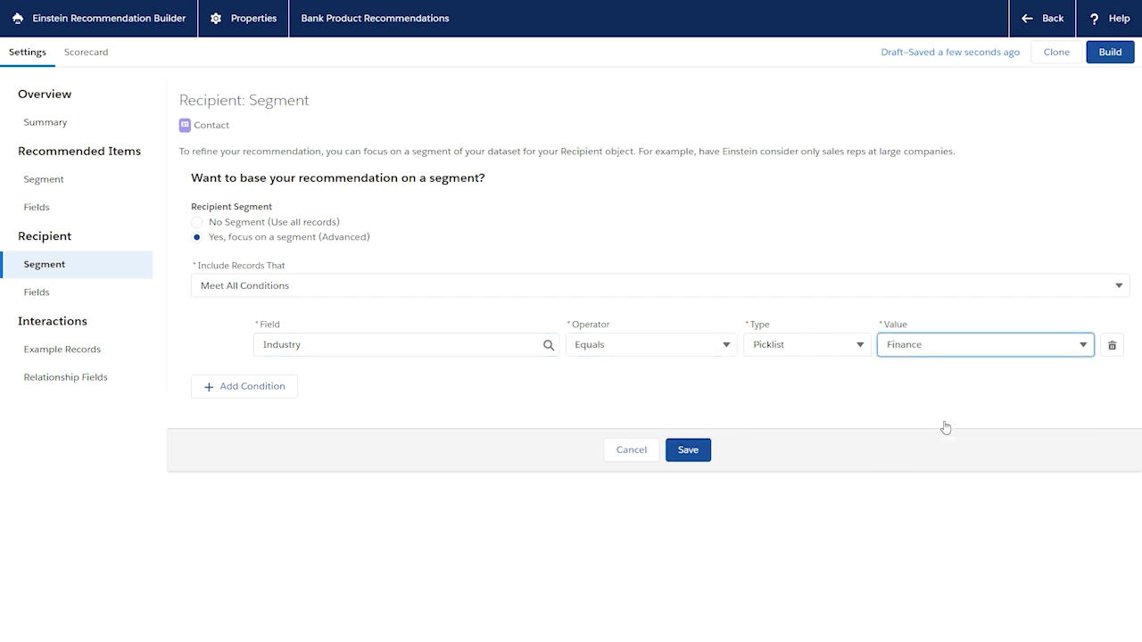
click(688, 450)
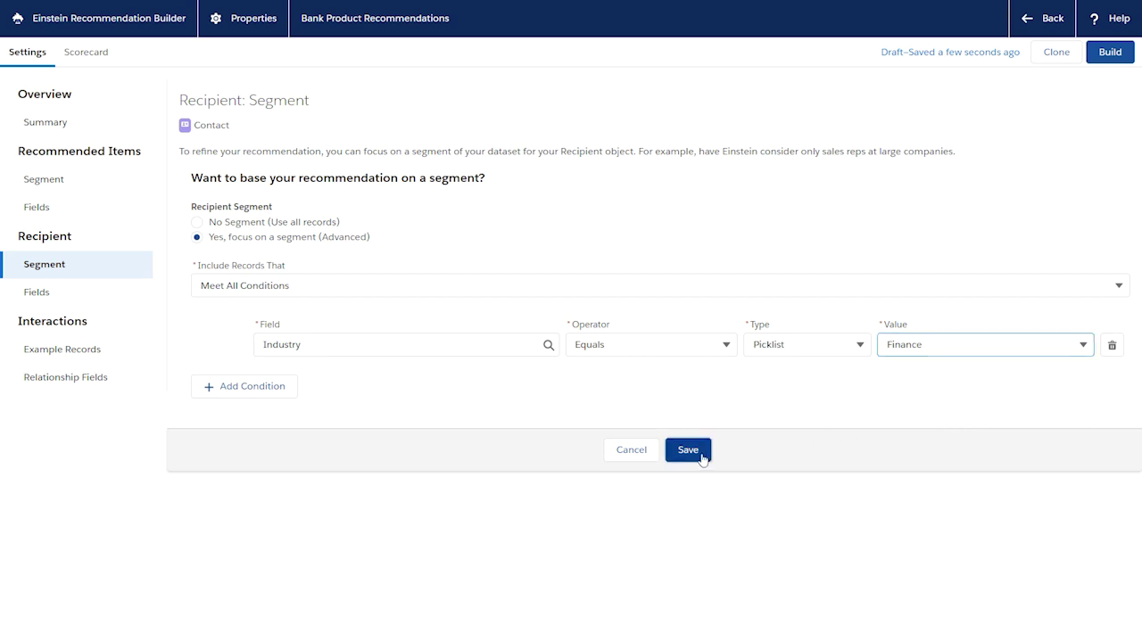
click(45, 179)
Add and save an items segment keeping Bank Products with Category equals Enterprise
click(196, 237)
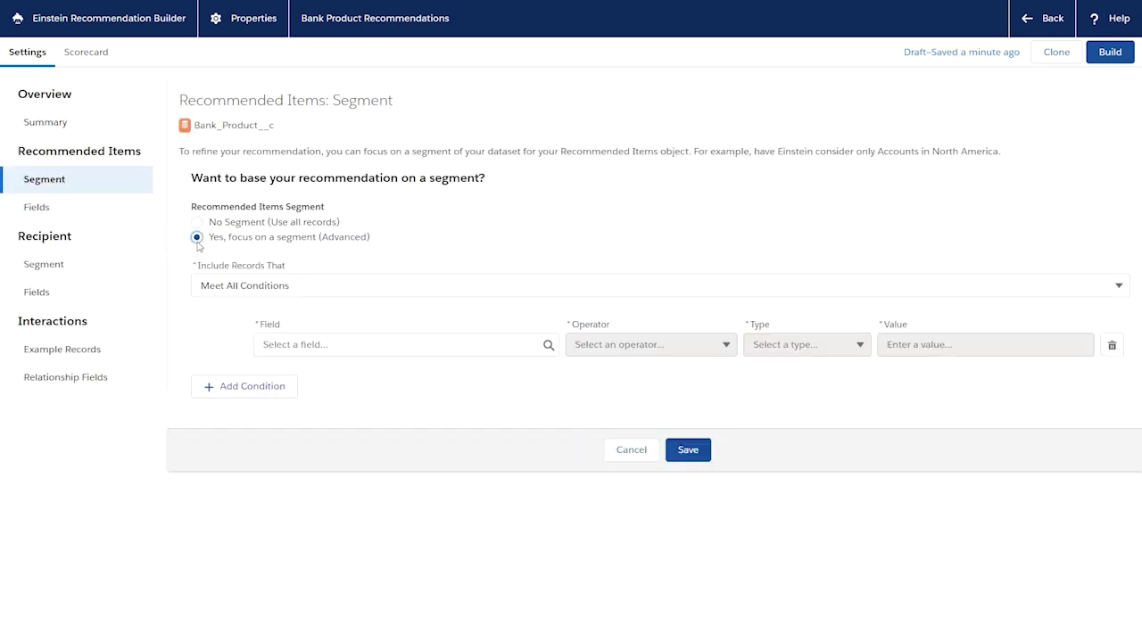
click(402, 345)
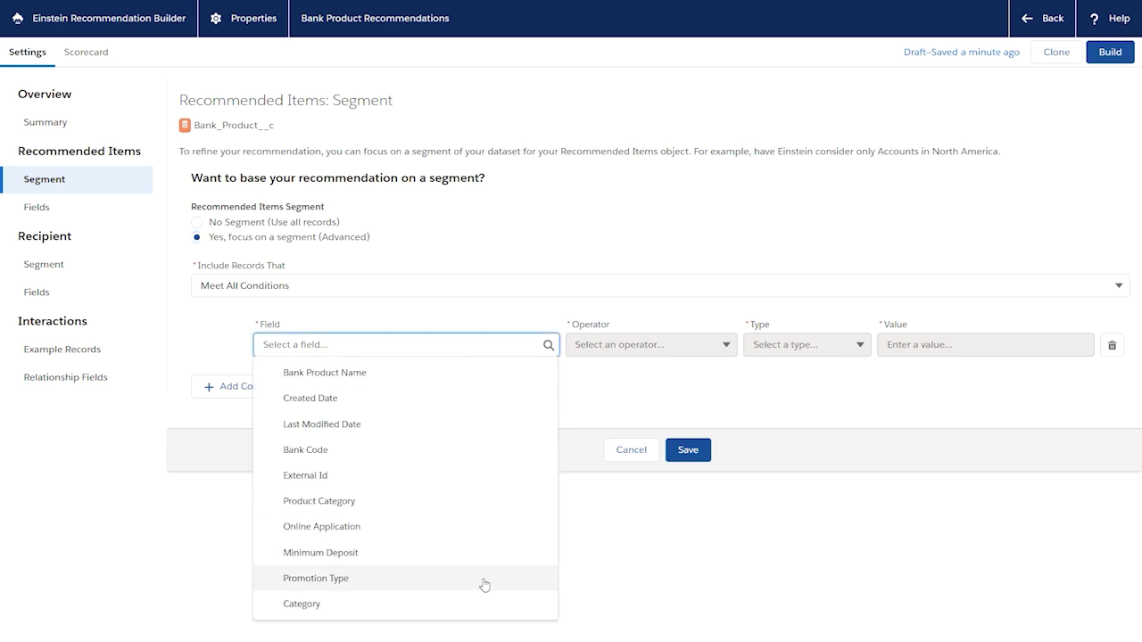
click(301, 604)
click(705, 348)
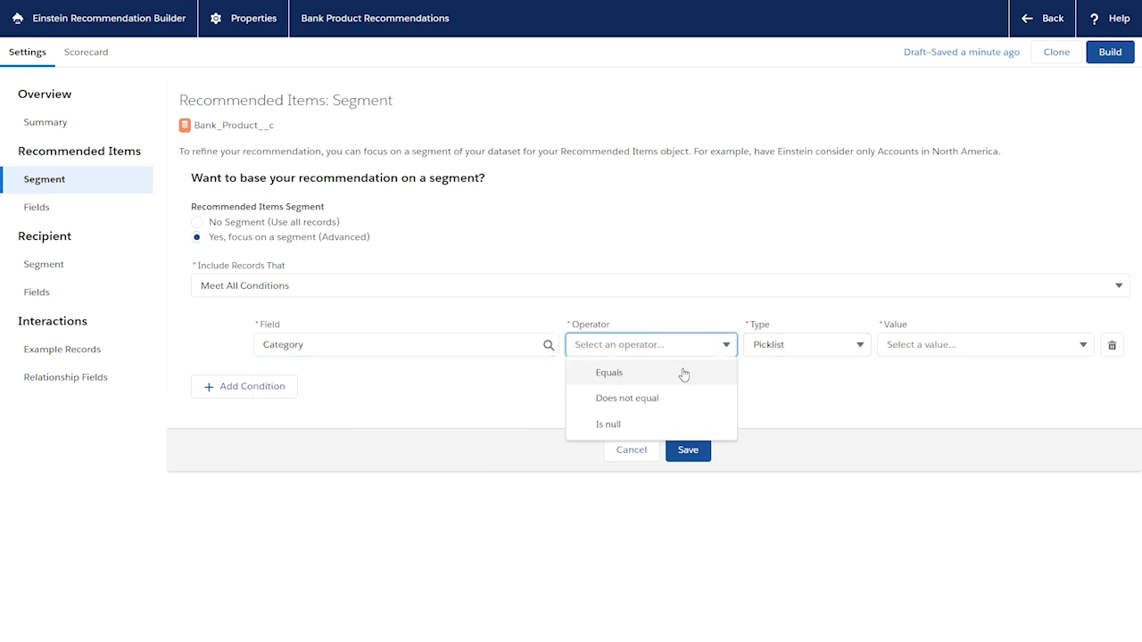
click(607, 373)
click(937, 344)
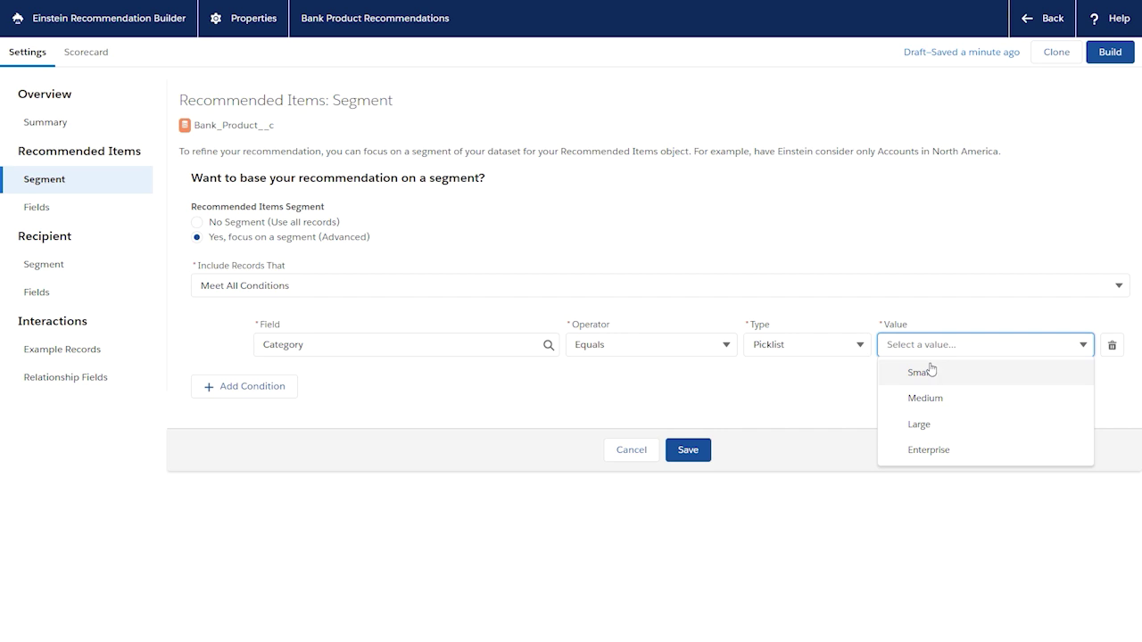
click(928, 454)
click(688, 449)
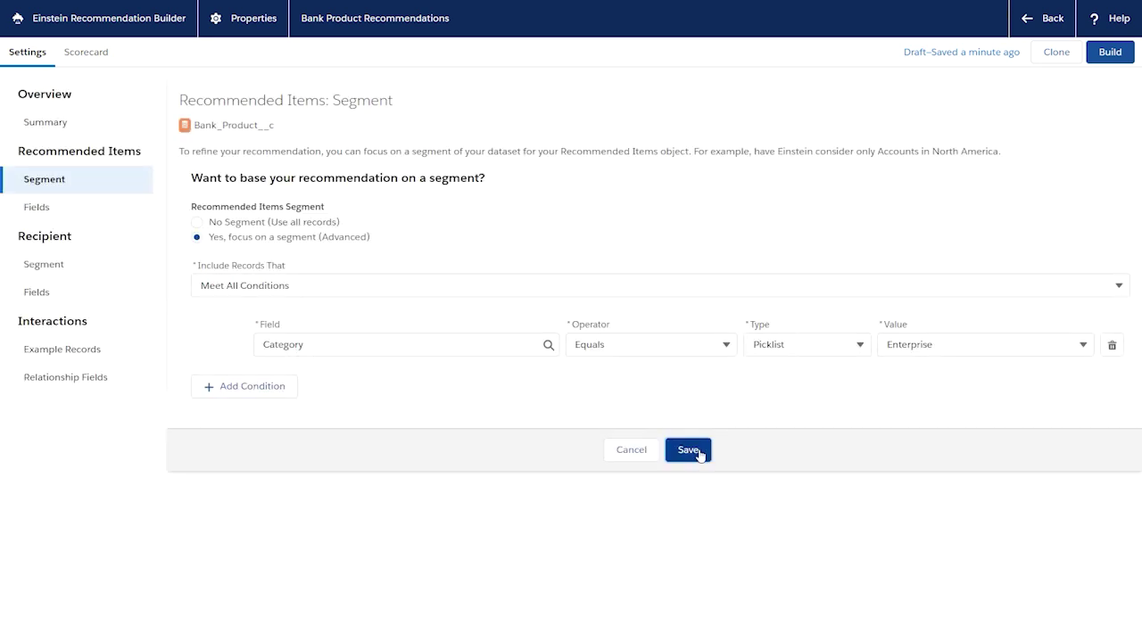
click(37, 292)
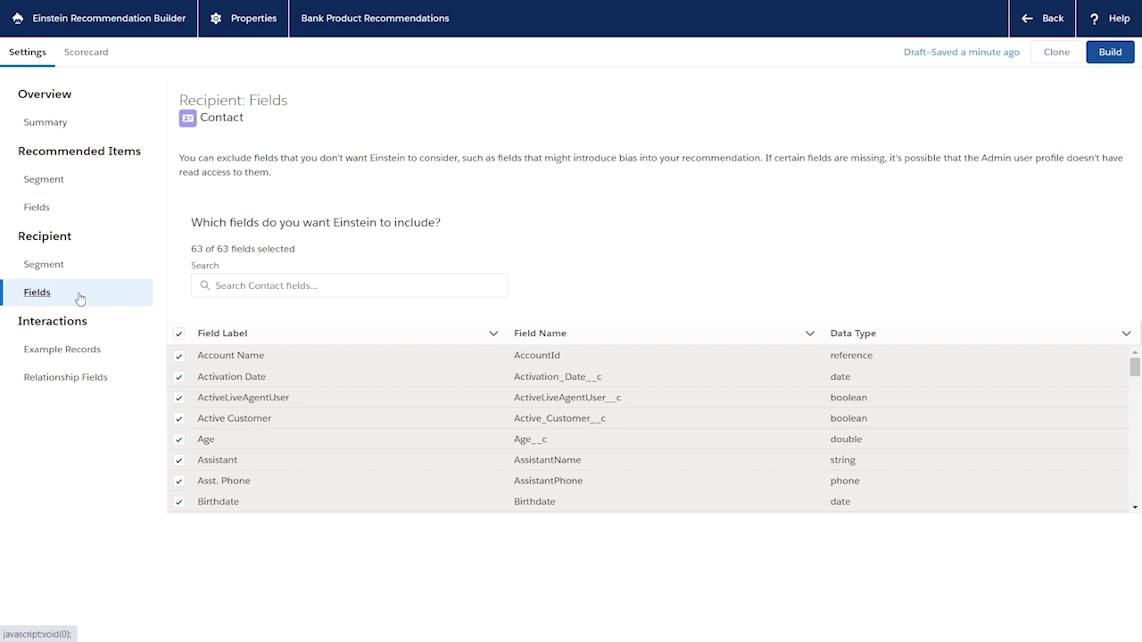
scroll(268, 379, down, 3)
scroll(288, 379, down, 3)
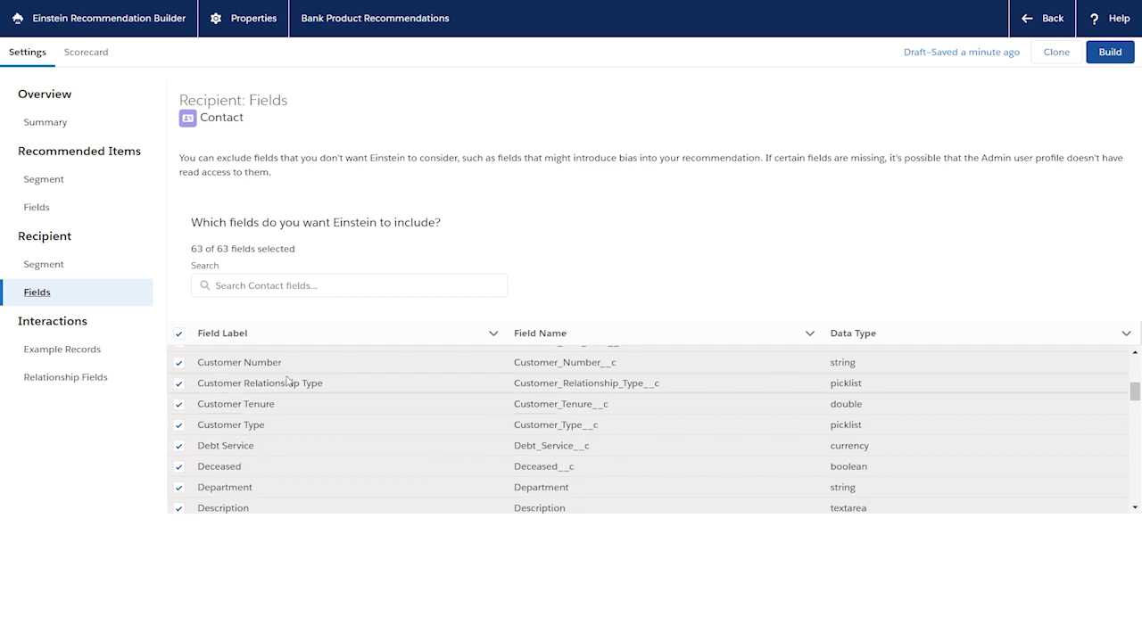
scroll(287, 379, up, 3)
scroll(288, 379, up, 3)
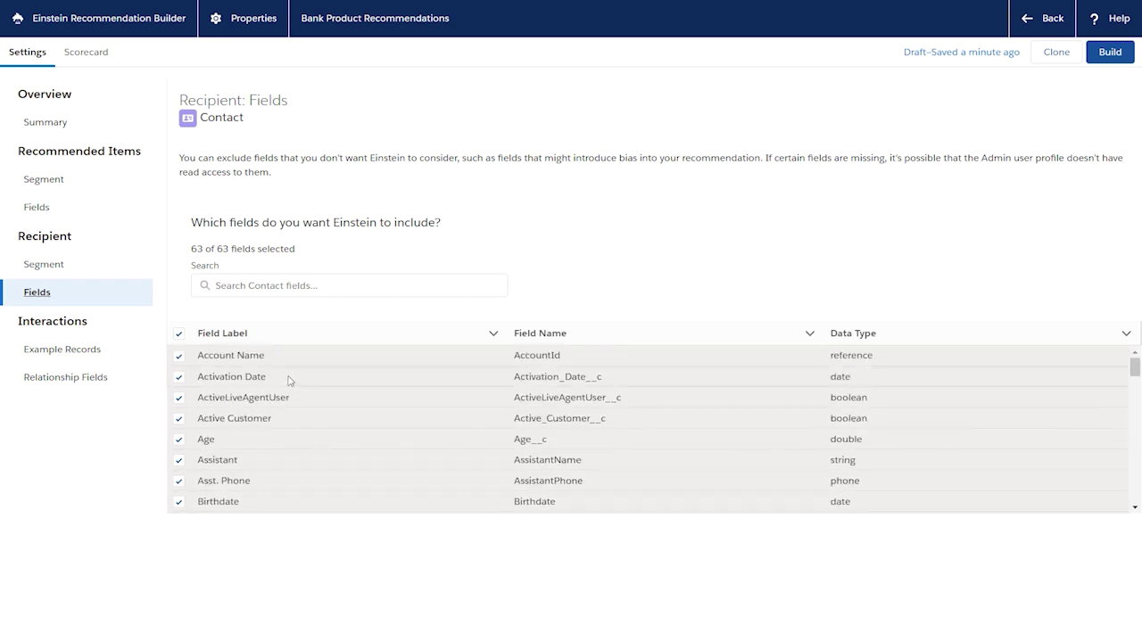
Uncheck Activation Date so Einstein uses 62 of 63 Contact fields, and save
click(178, 377)
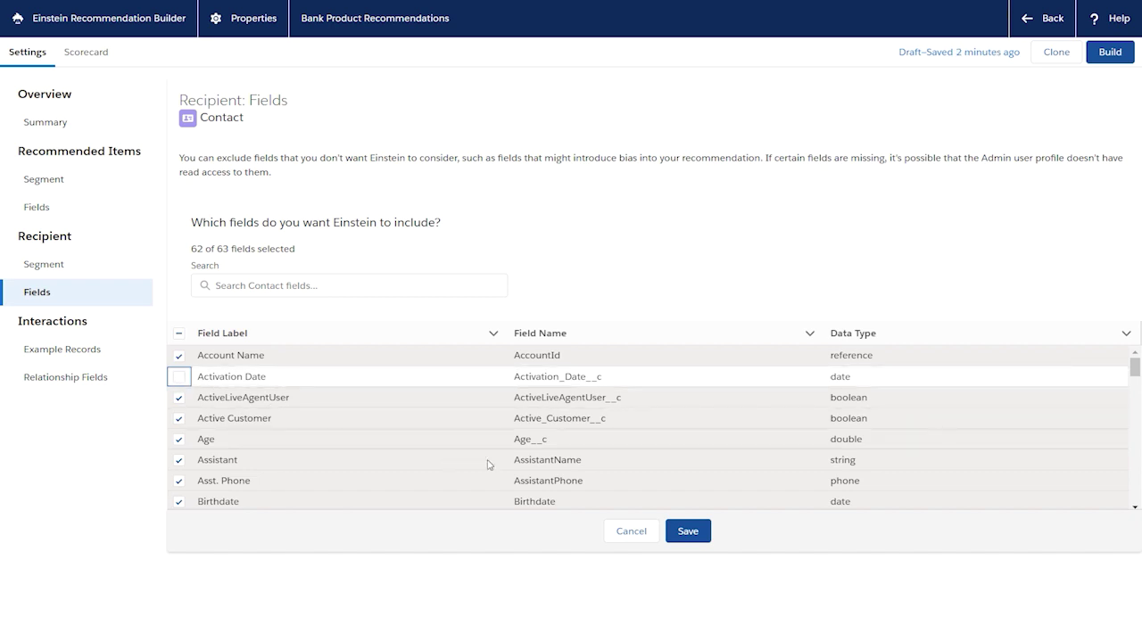
click(687, 531)
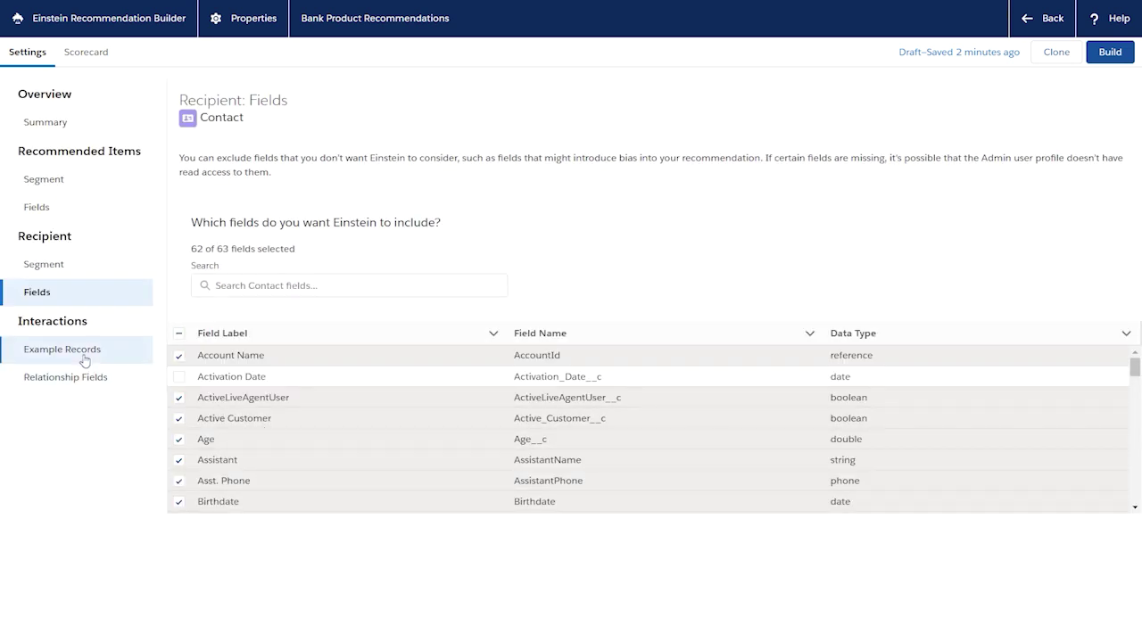
click(64, 349)
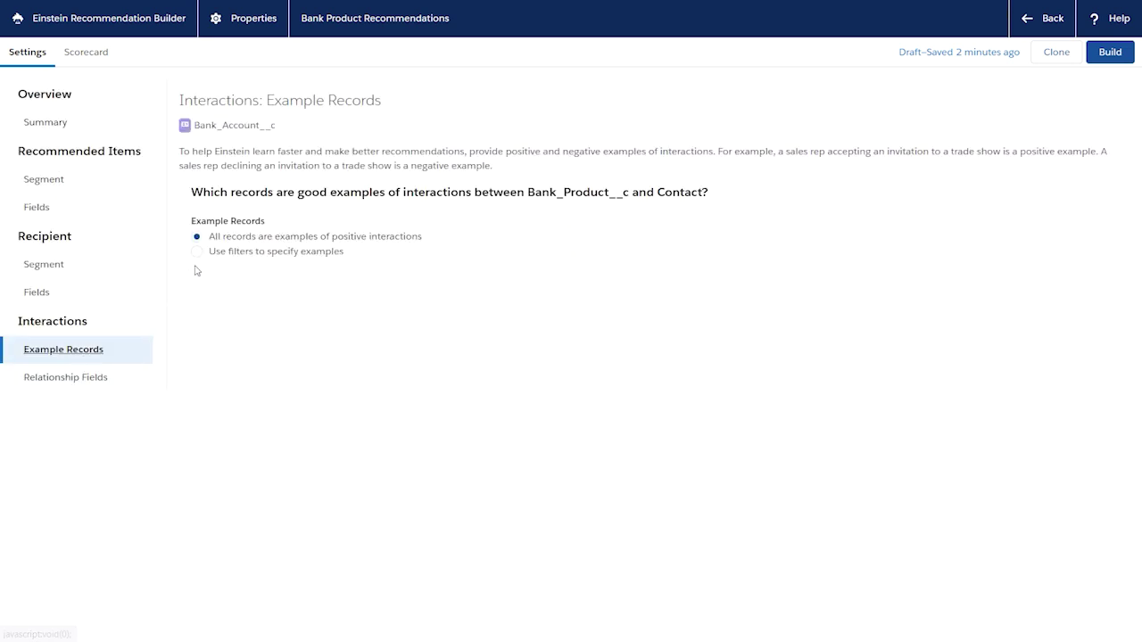
Filter example interactions, include negative examples, and submit the recommendation for building
click(198, 252)
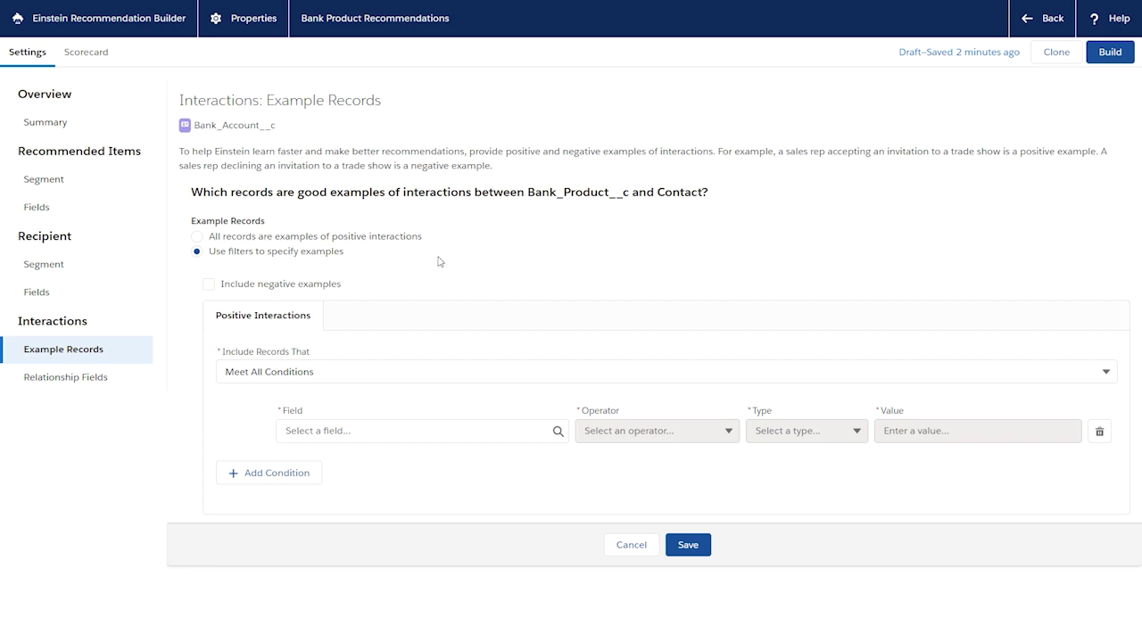
click(208, 284)
click(365, 318)
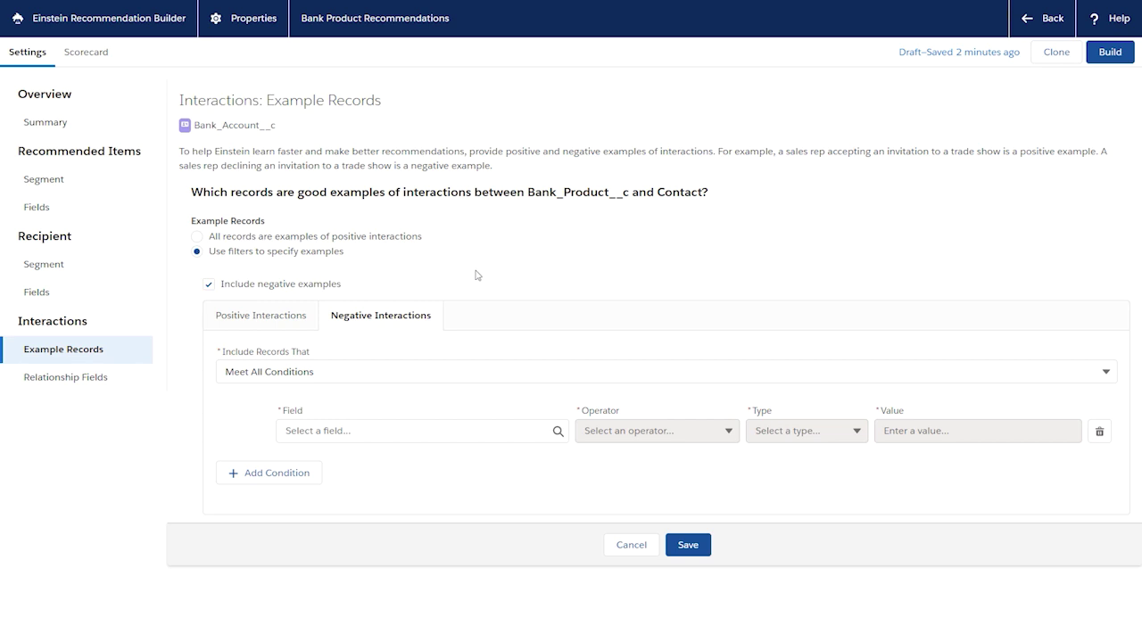
click(1110, 52)
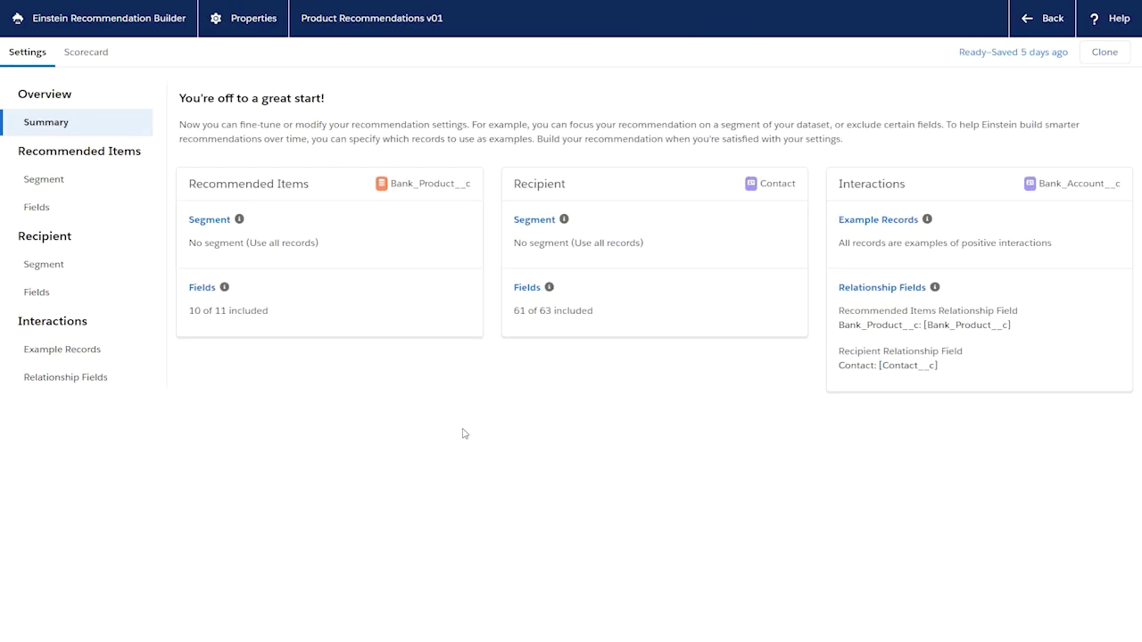
Open the Product Recommendations v01 scorecard showing 83% quality and 54% lift
click(86, 52)
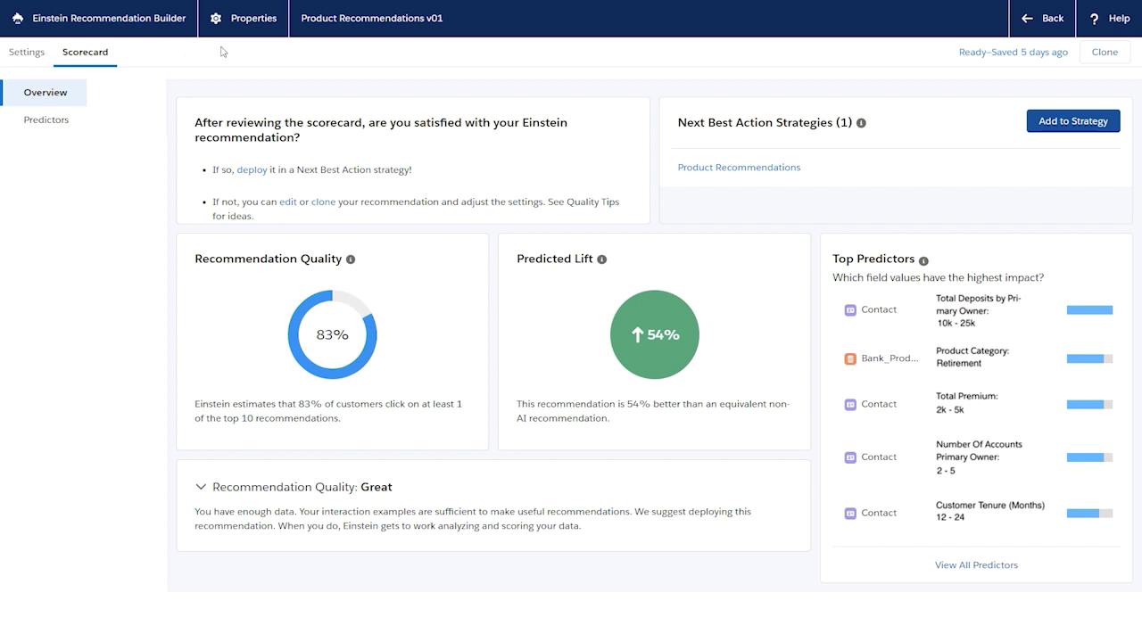
click(1035, 125)
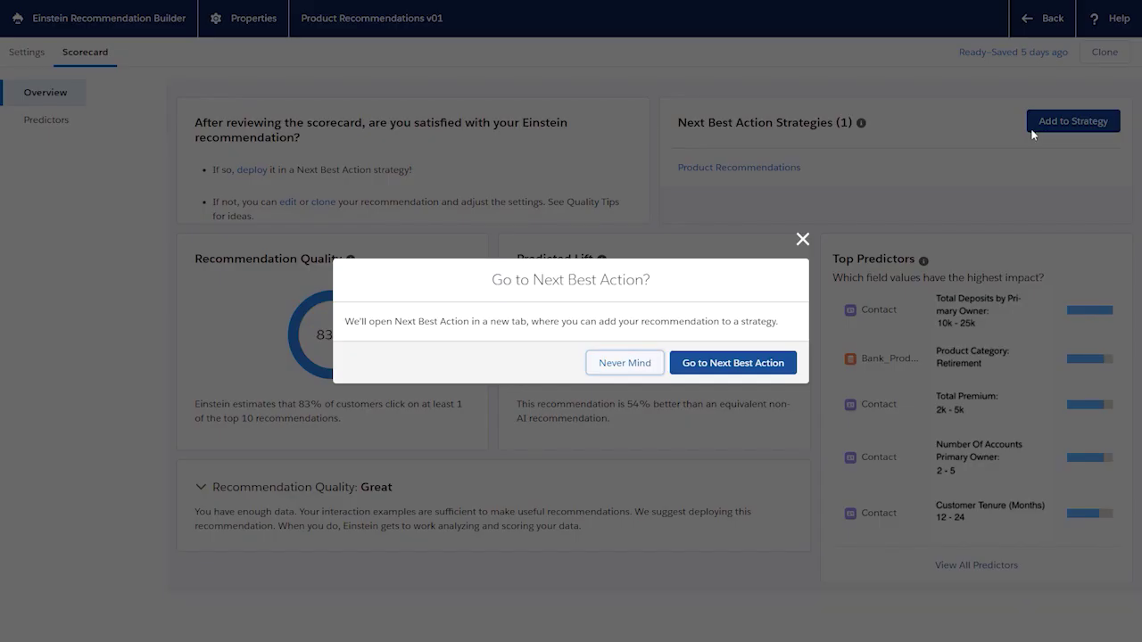
Go to Next Best Action and create a new strategy, ERB Basic
click(701, 364)
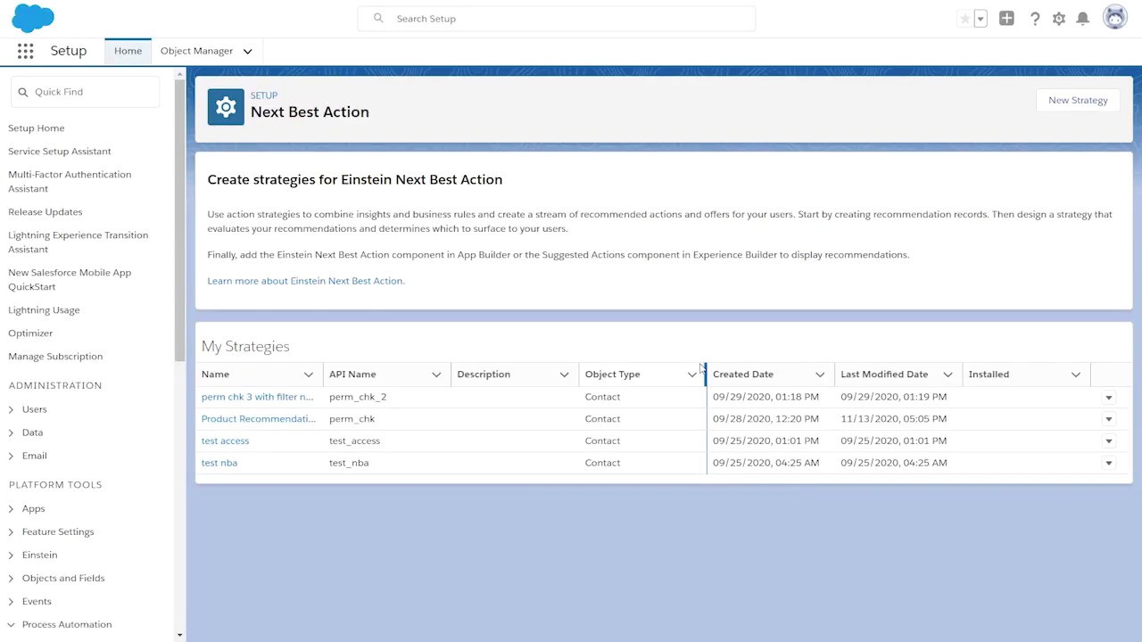
click(1077, 100)
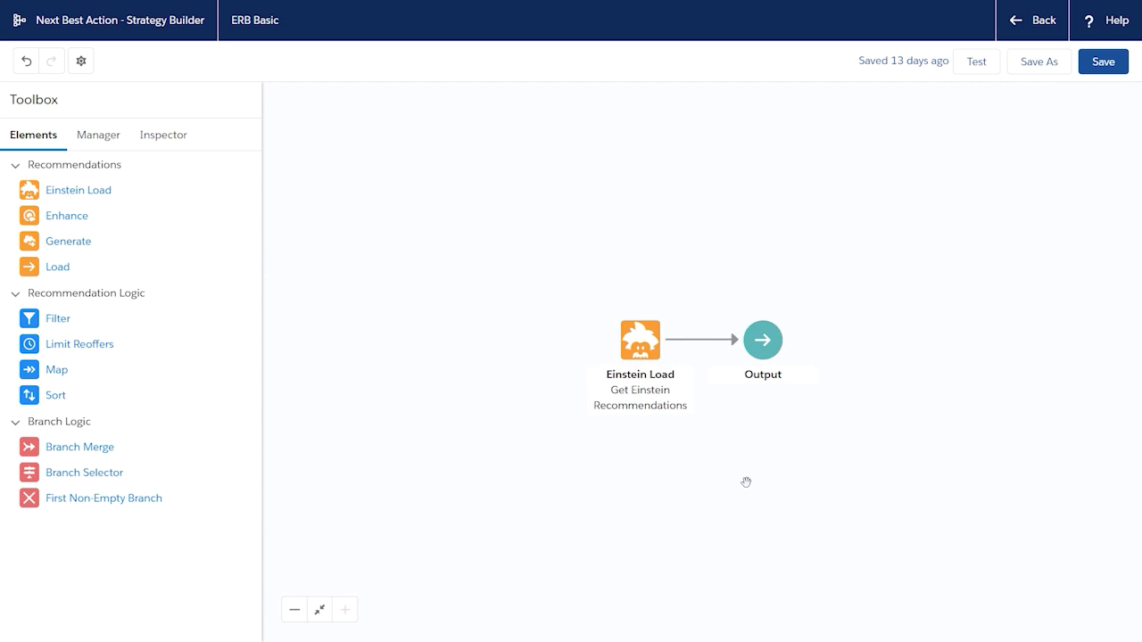
Open the Einstein Load step of the ERB Basic strategy to review its settings
double_click(642, 355)
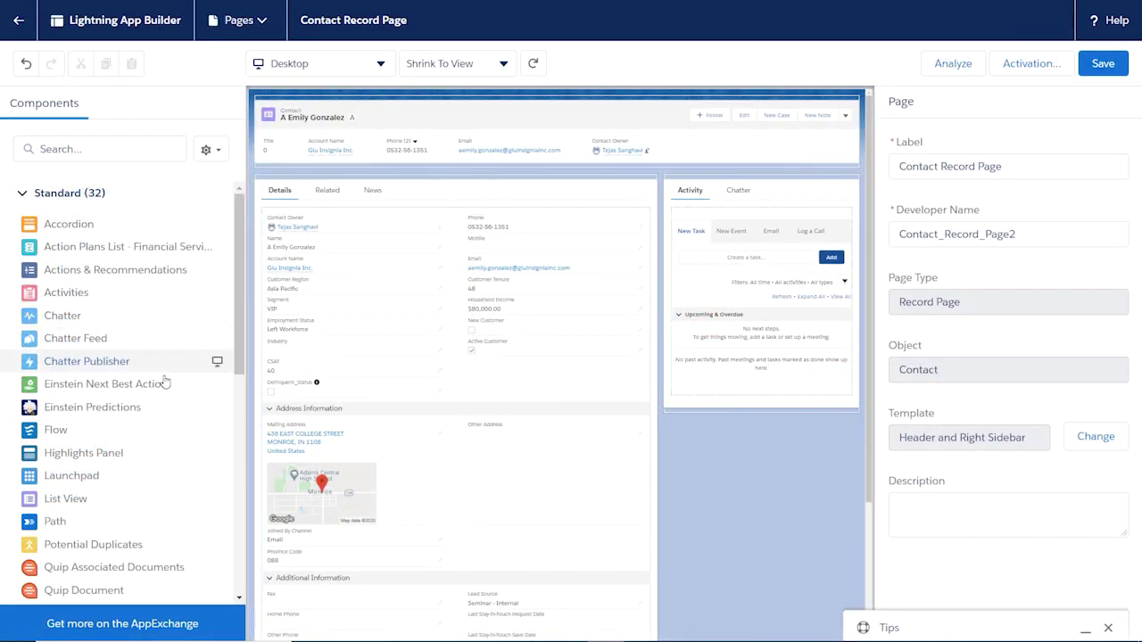
Drag the Einstein Next Best Action component onto the Contact Record Page canvas
drag(105, 384, 714, 187)
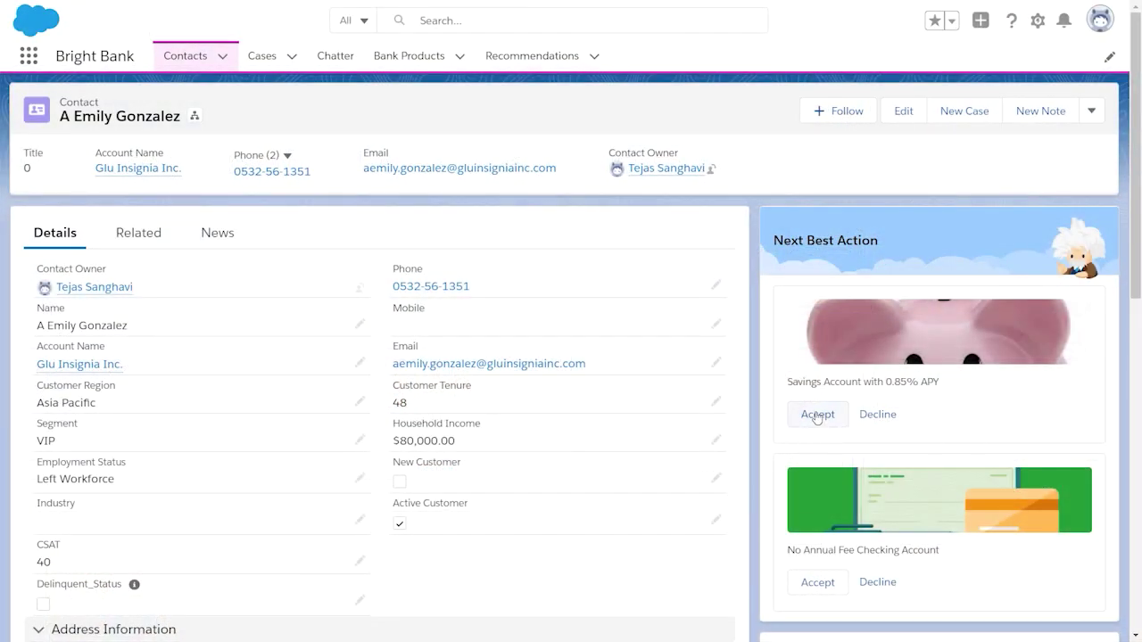
Accept the Savings Account recommendation and continue the New Account Application with Yes selected
click(816, 415)
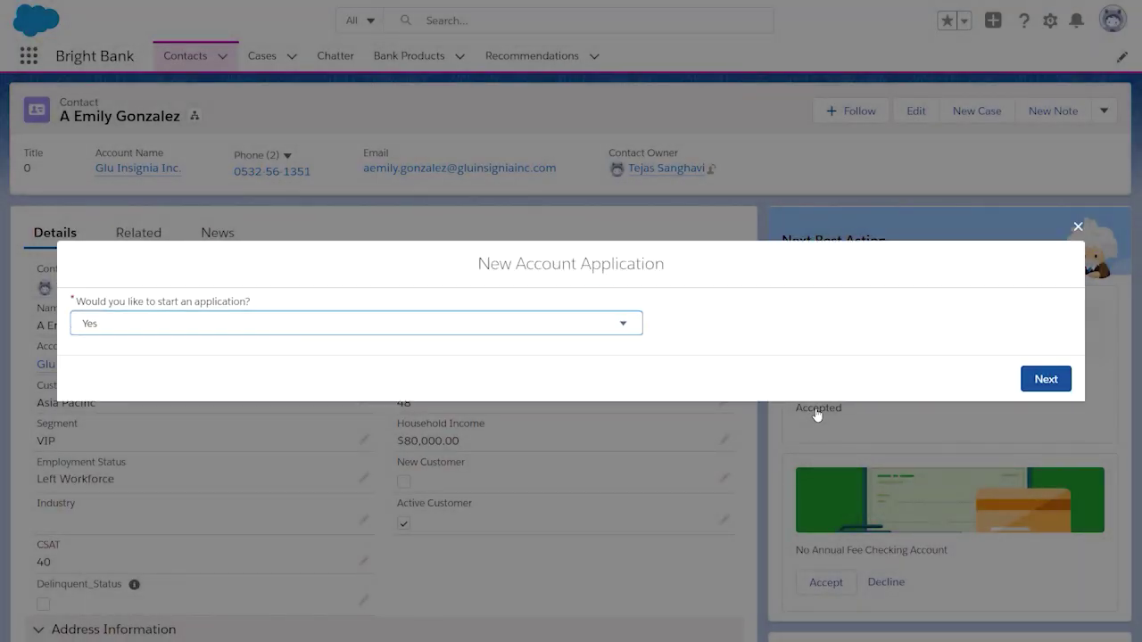
click(1045, 379)
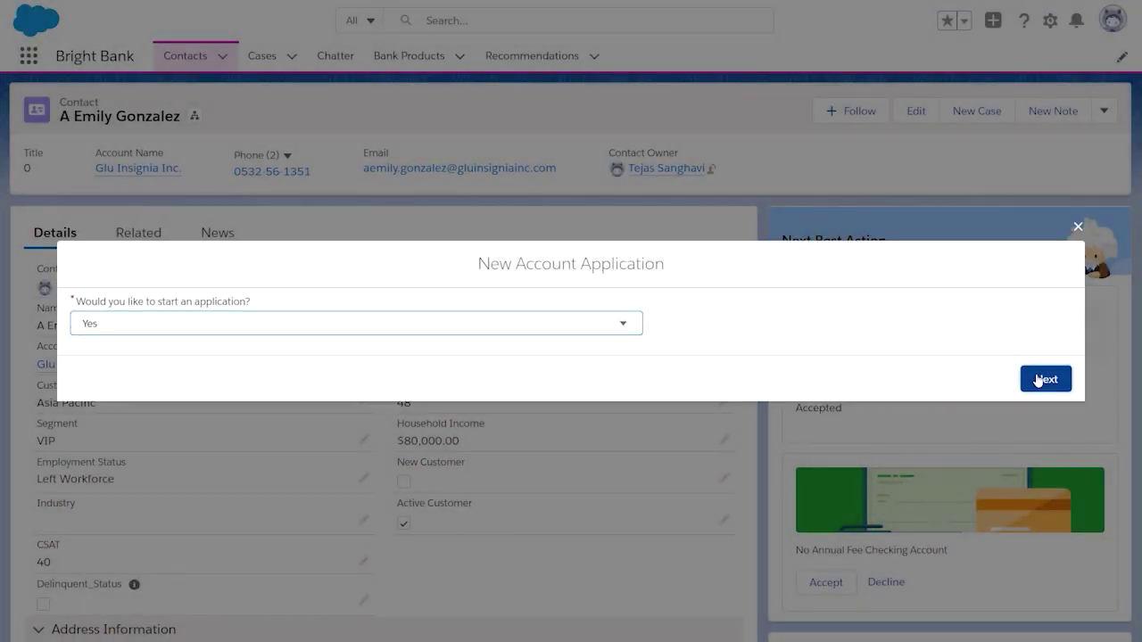